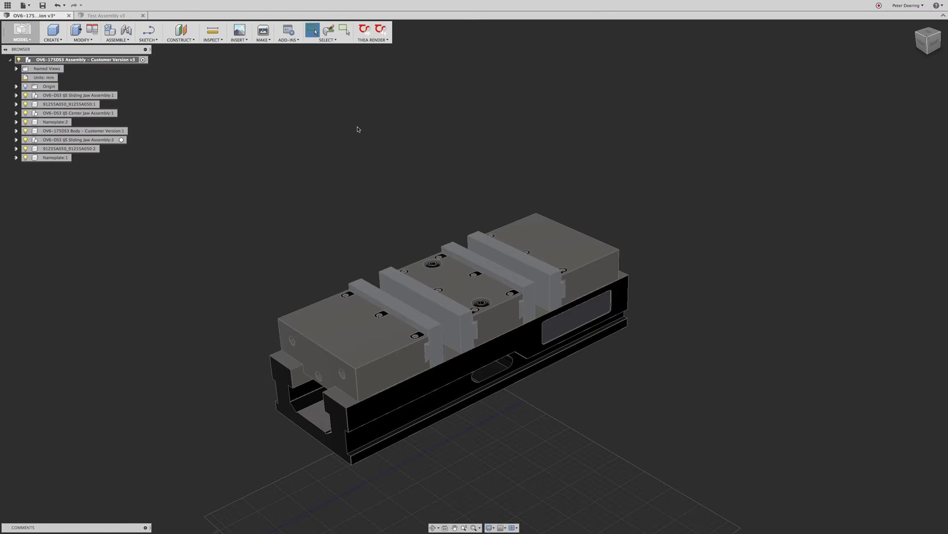
Examine the vise assembly and its black body from several angles
scroll(365, 132, down, 3)
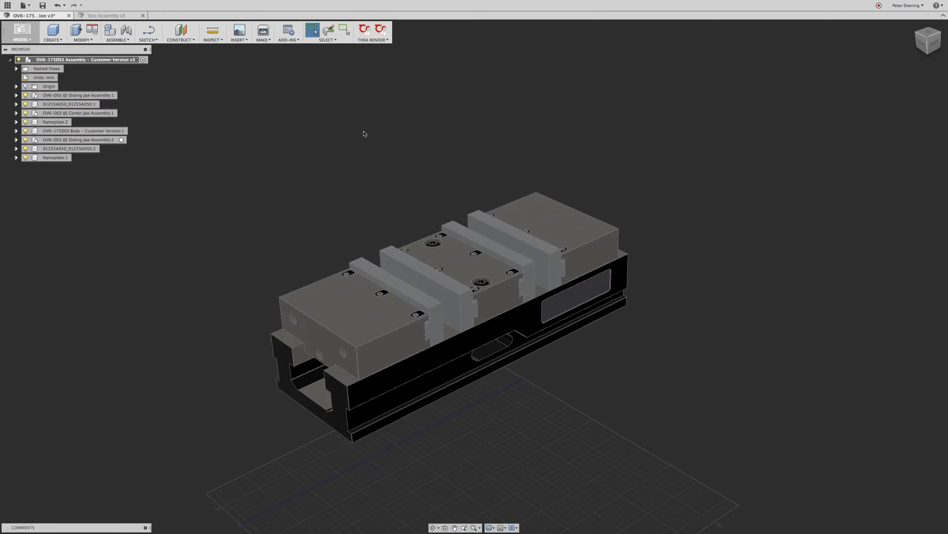
shift+scroll(350, 142, down, 3)
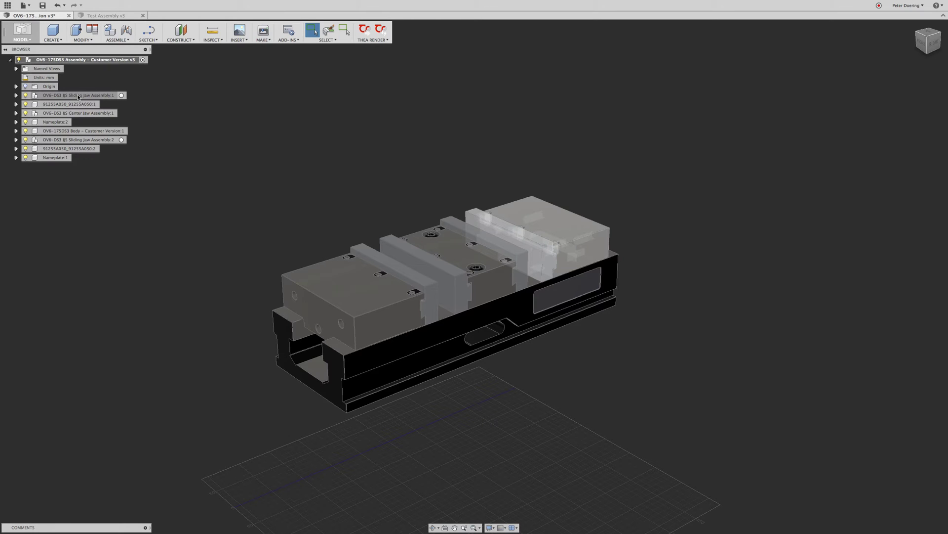
scroll(525, 118, up, 5)
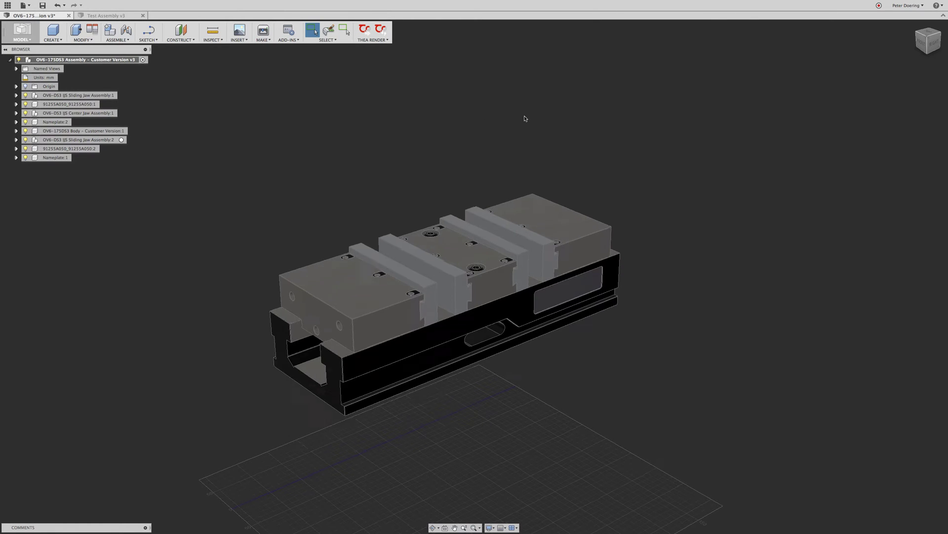
shift+scroll(740, 144, down, 8)
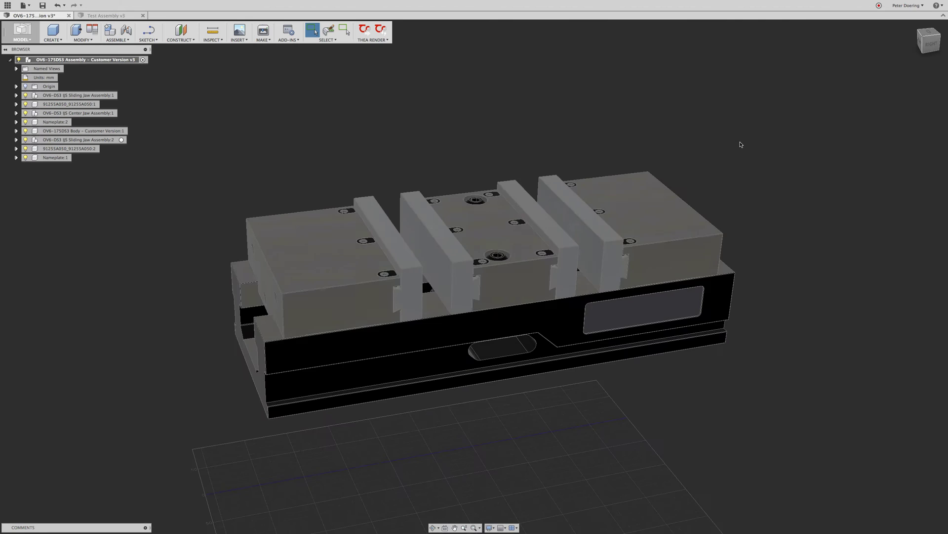
shift+scroll(741, 145, down, 3)
shift+scroll(741, 144, up, 8)
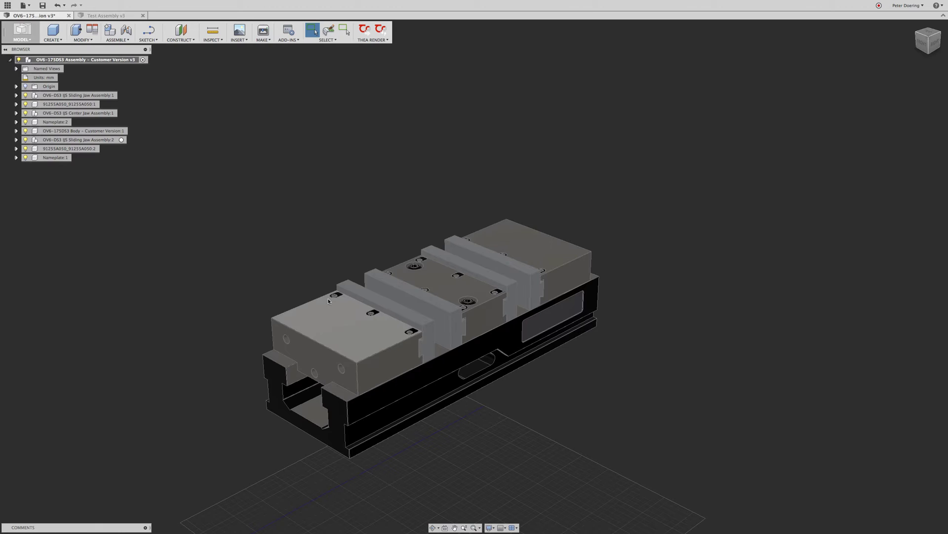
drag(329, 298, 274, 372)
click(275, 372)
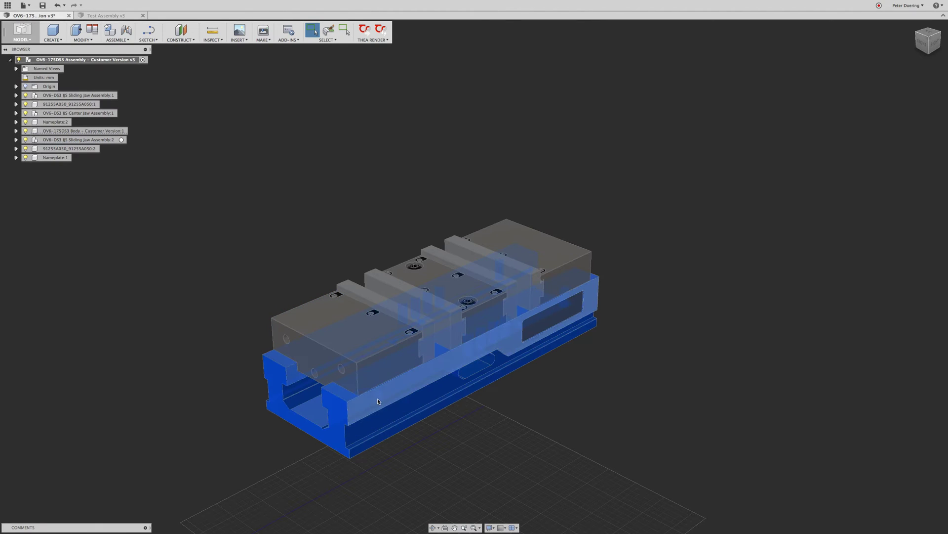
click(533, 431)
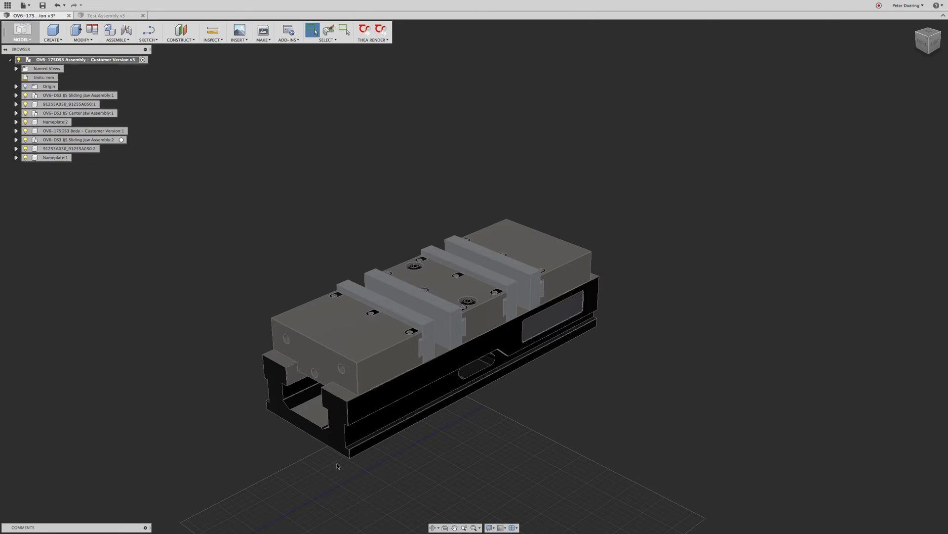
click(360, 334)
right_click(361, 334)
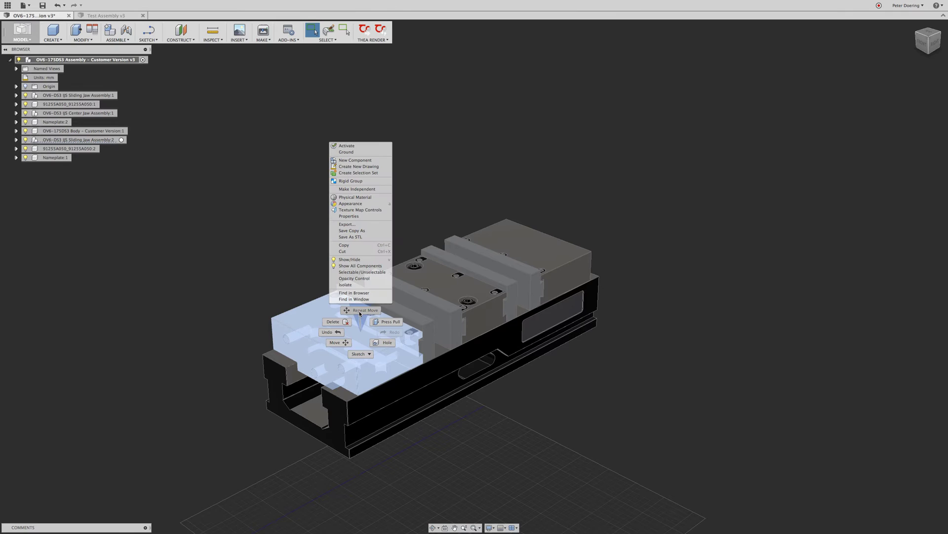
click(360, 312)
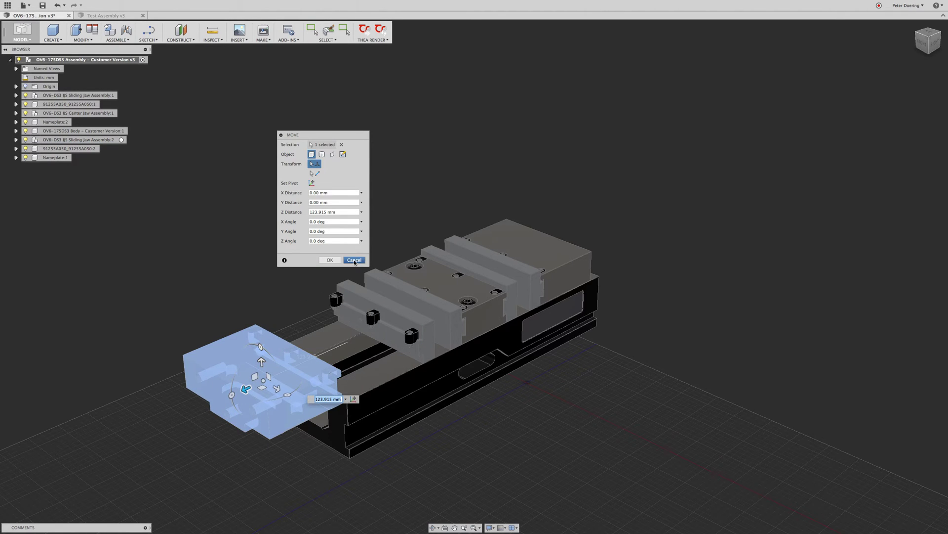
click(355, 259)
Create a rigid group from all eight components of the vise assembly, including child components
scroll(545, 454, up, 2)
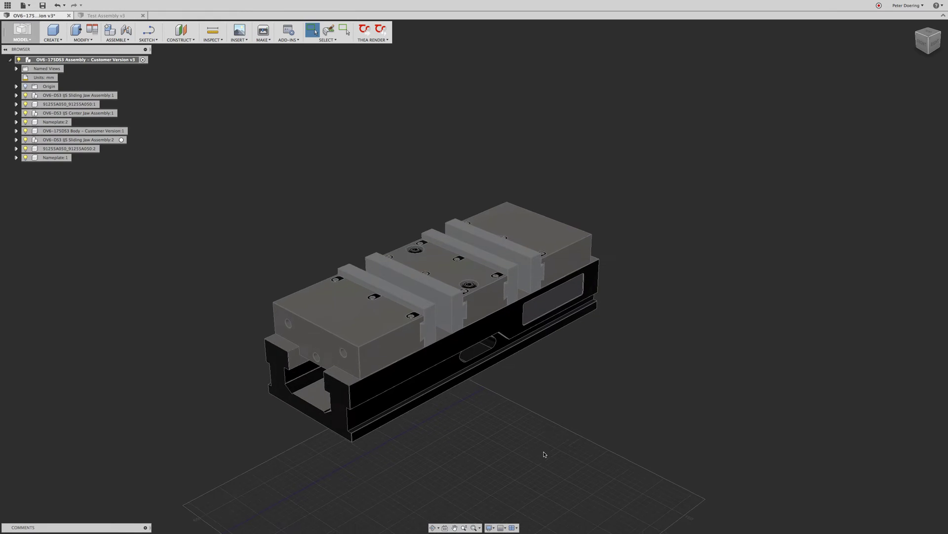
scroll(544, 457, up, 1)
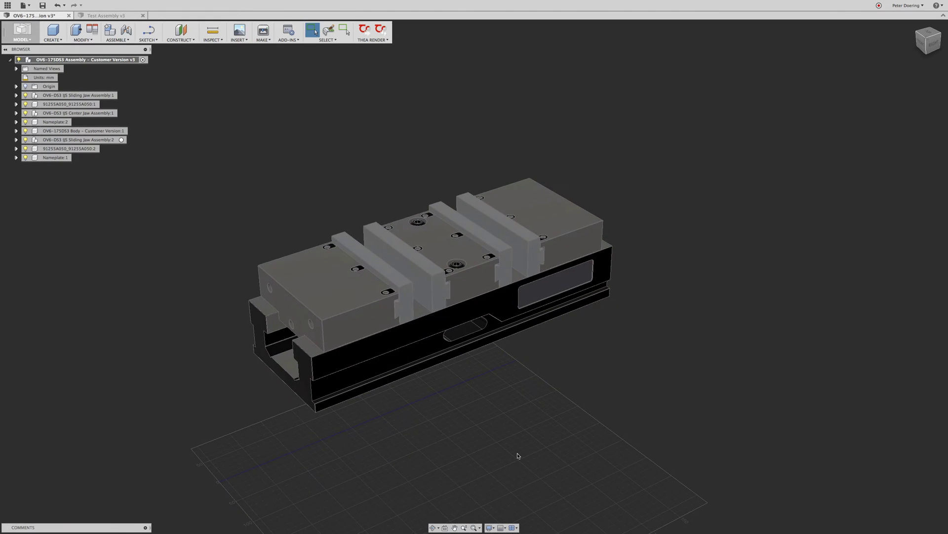
scroll(223, 316, down, 1)
shift+middle_drag(223, 314, 210, 293)
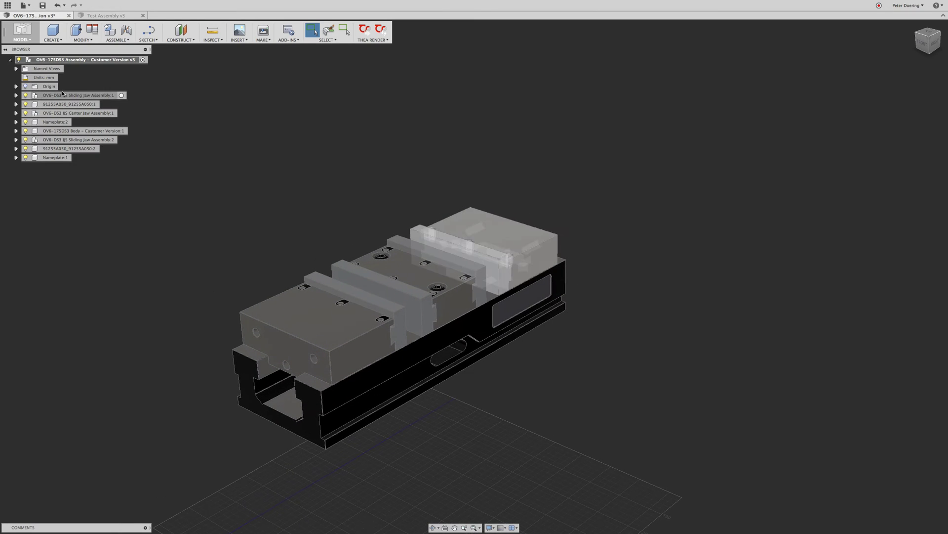
click(64, 95)
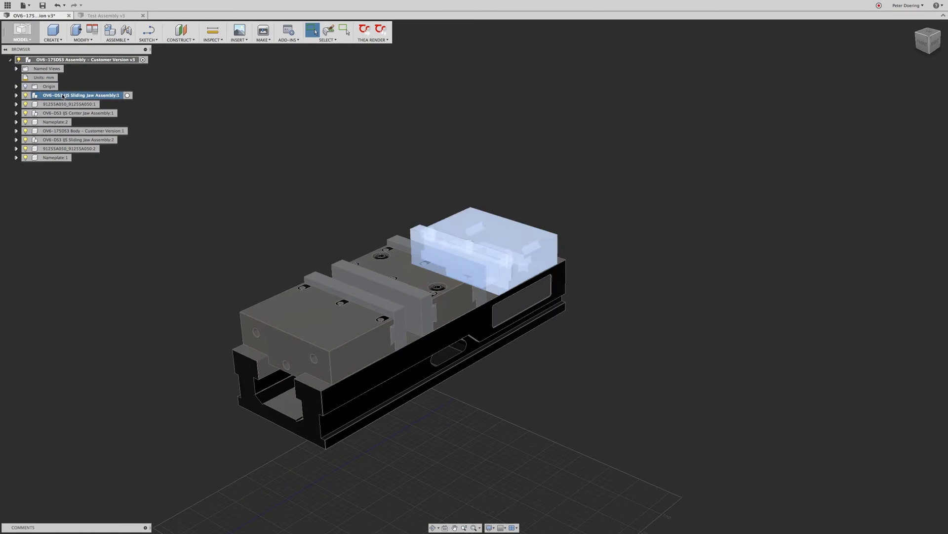
shift+click(58, 158)
right_click(195, 152)
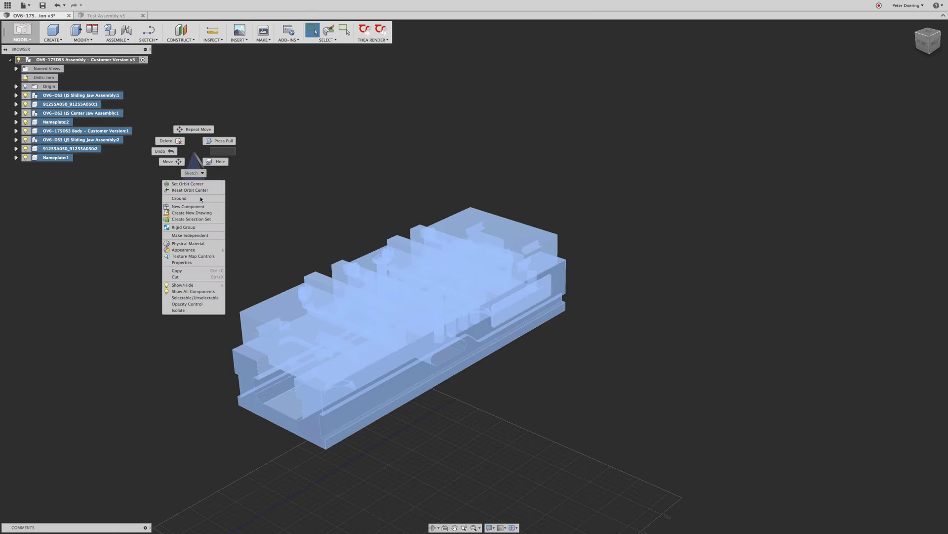
click(181, 227)
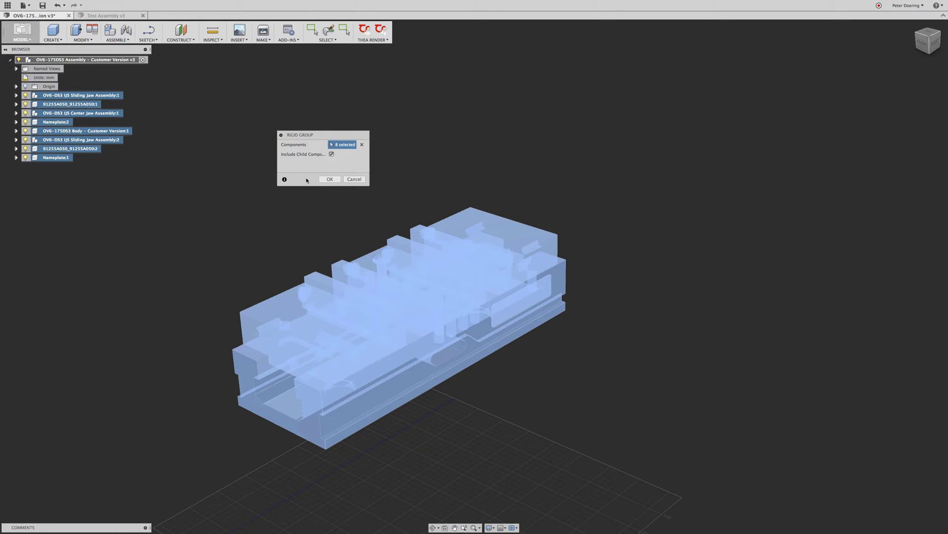
click(330, 179)
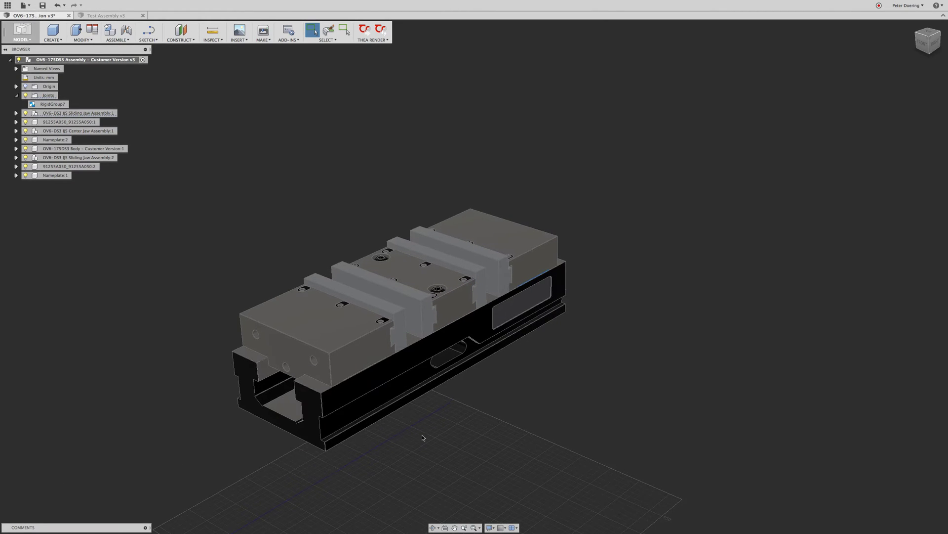
Turn on Capture Design History for the top-level vise assembly
shift+middle_drag(431, 424, 428, 430)
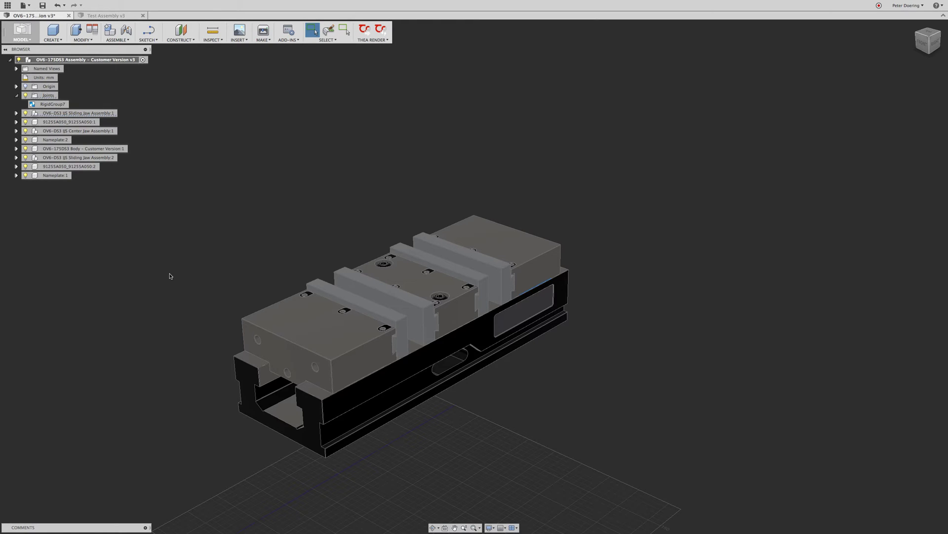
right_click(100, 60)
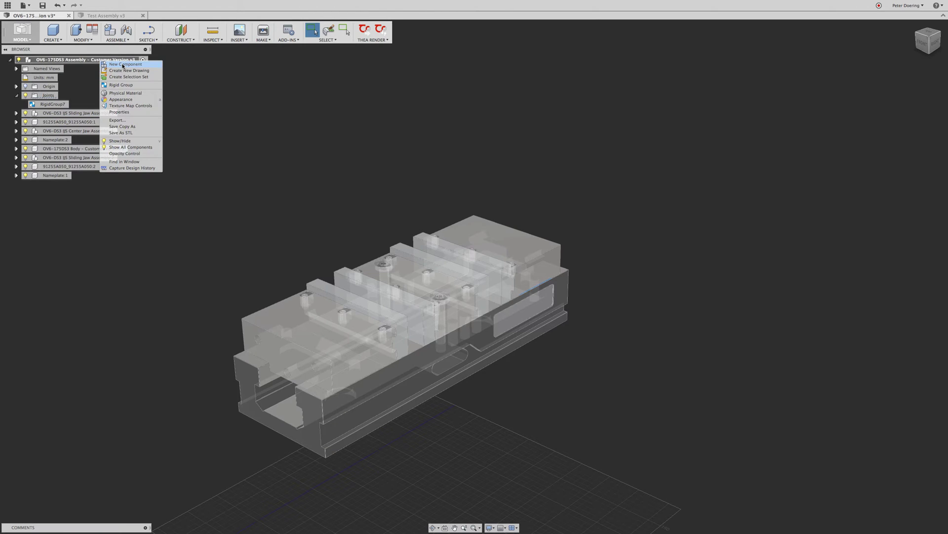
click(146, 169)
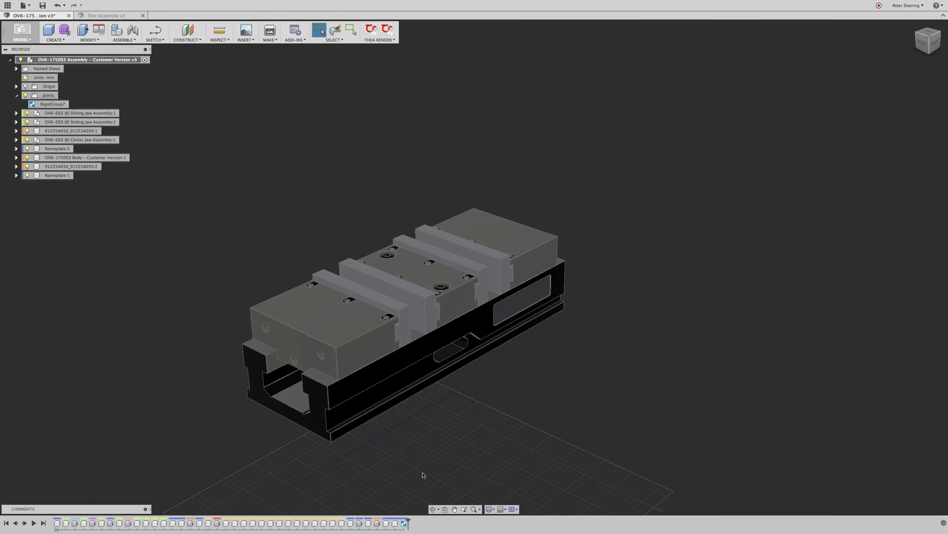
Try to move both sliding jaw blocks and the vise body out of place, and undo those moves
drag(325, 331, 470, 351)
drag(542, 266, 622, 237)
drag(532, 309, 574, 314)
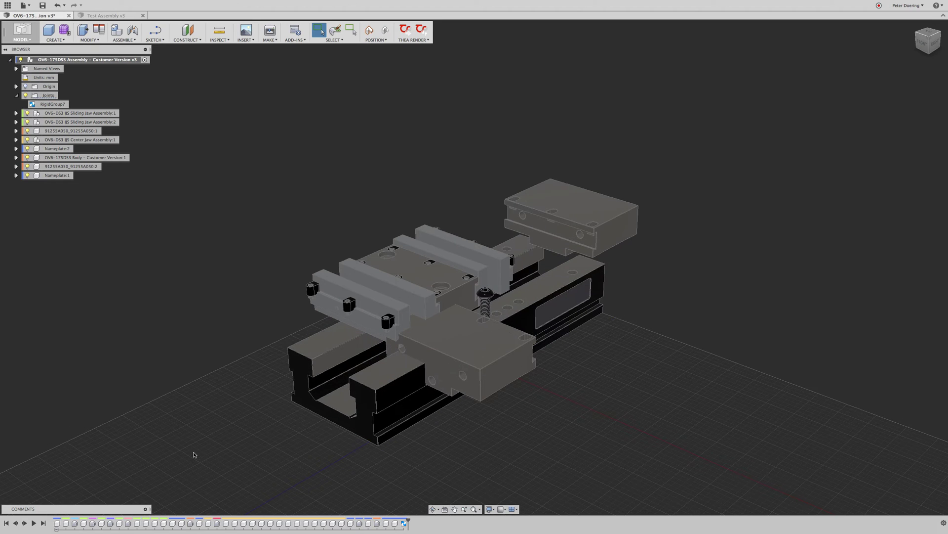
key(super+z)
key(super+z)
key(super+z)
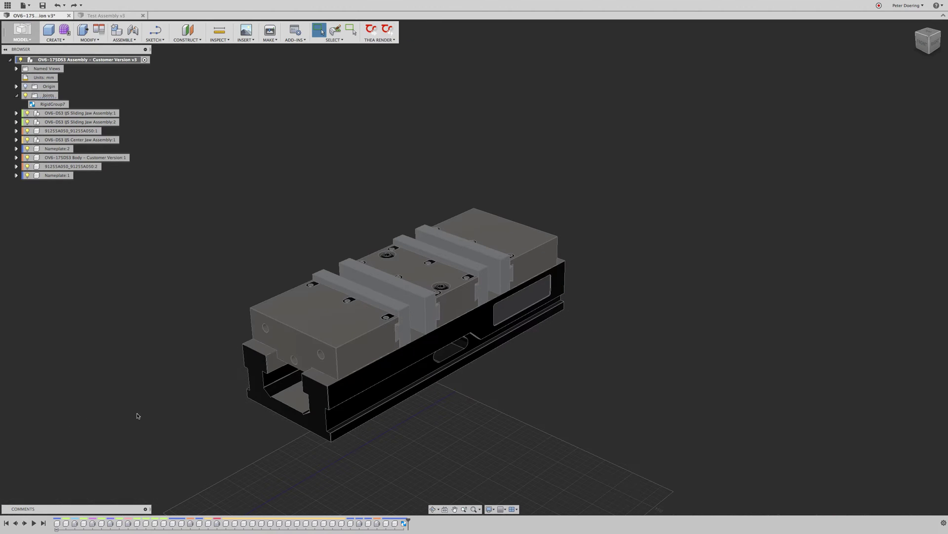
Edit the existing rigid group twice, accepting the eight selected components with child components included each time
shift+middle_drag(360, 431, 381, 434)
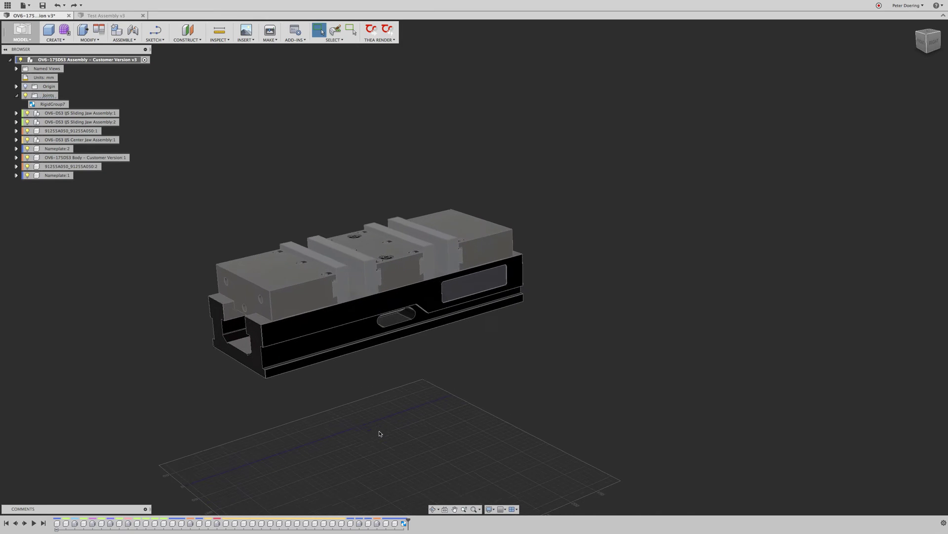
shift+middle_drag(148, 395, 149, 389)
right_click(403, 523)
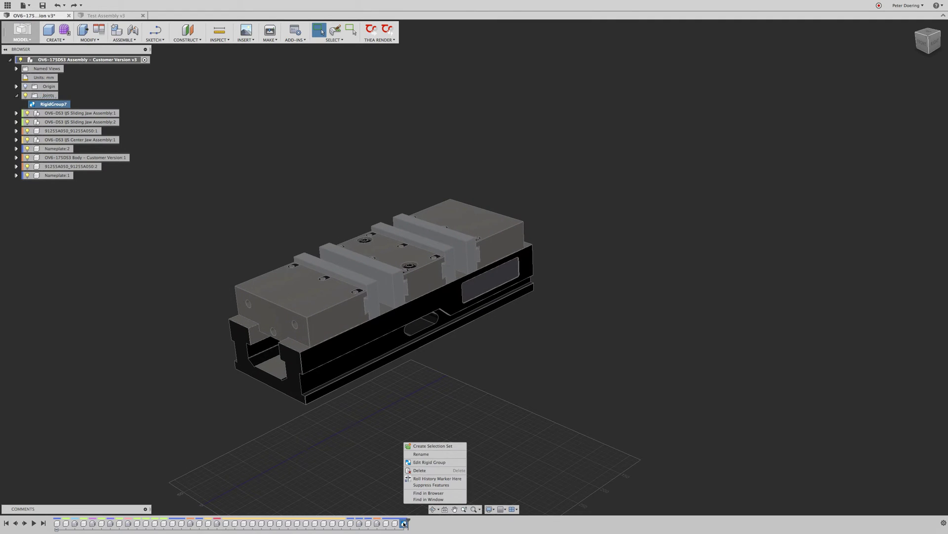
click(426, 463)
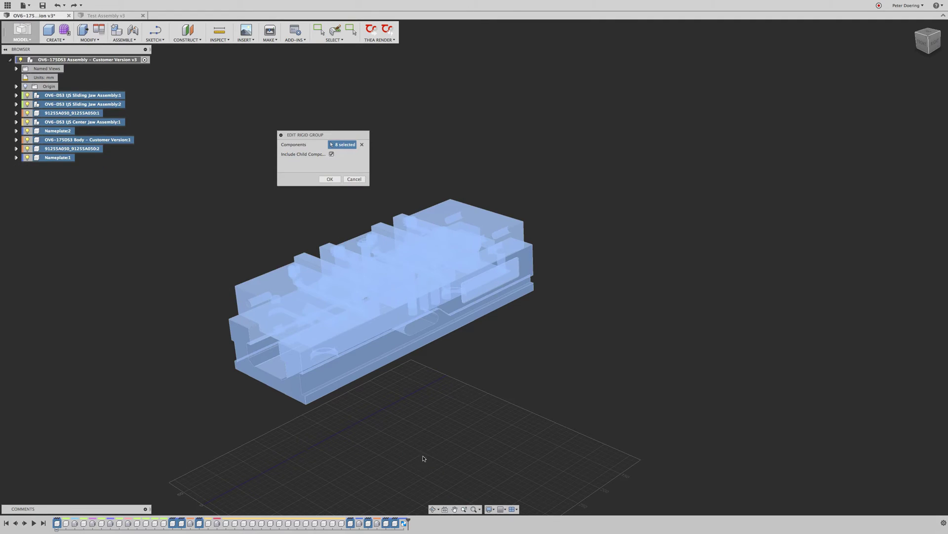
click(329, 179)
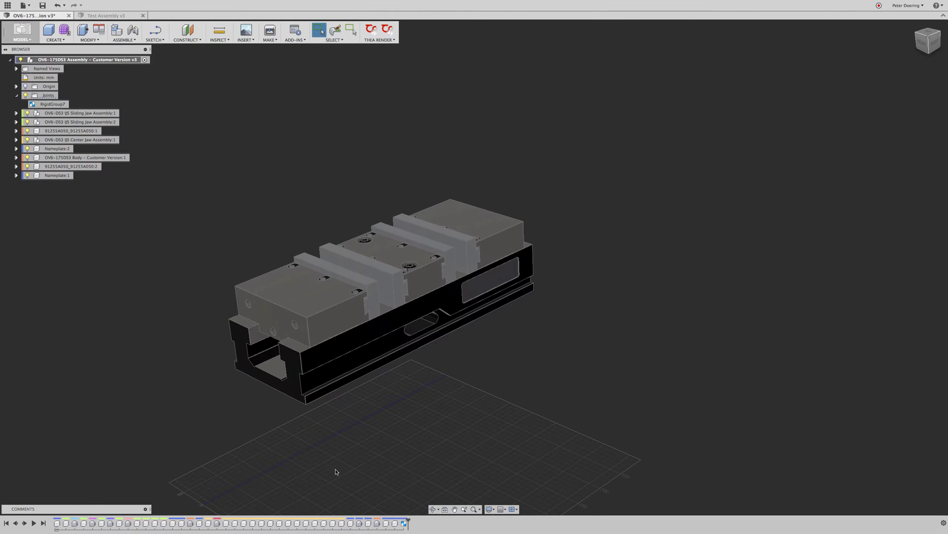
right_click(403, 523)
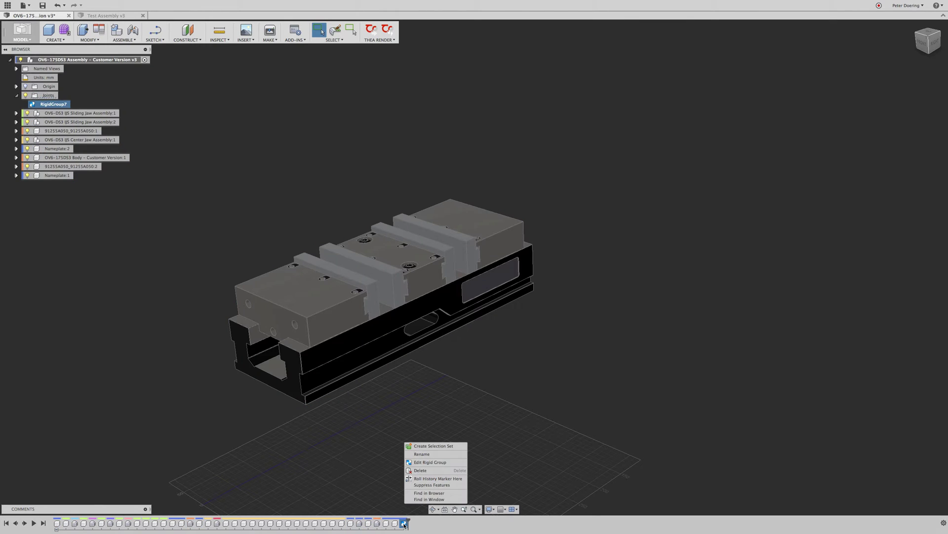
click(422, 463)
click(329, 179)
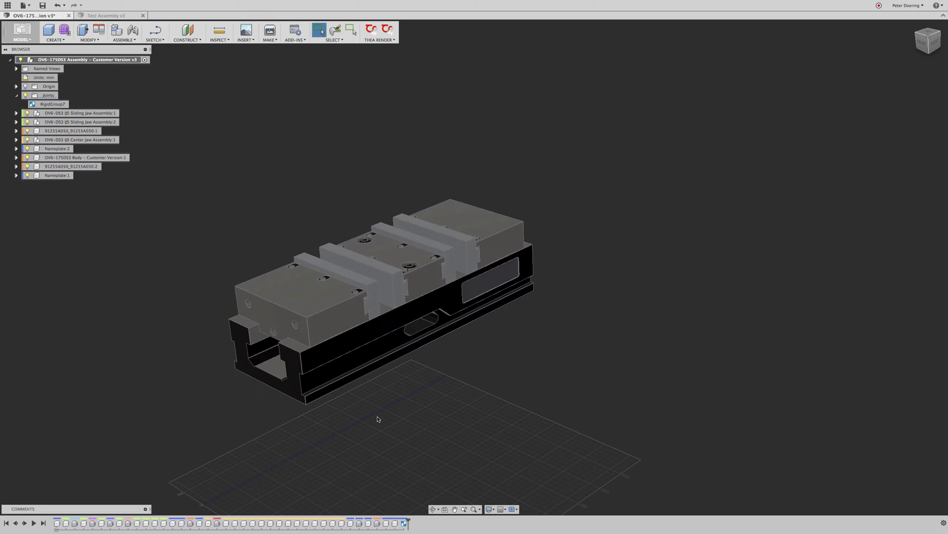
Delete the rigid group, test moving the near sliding jaw block, and undo that move
right_click(405, 523)
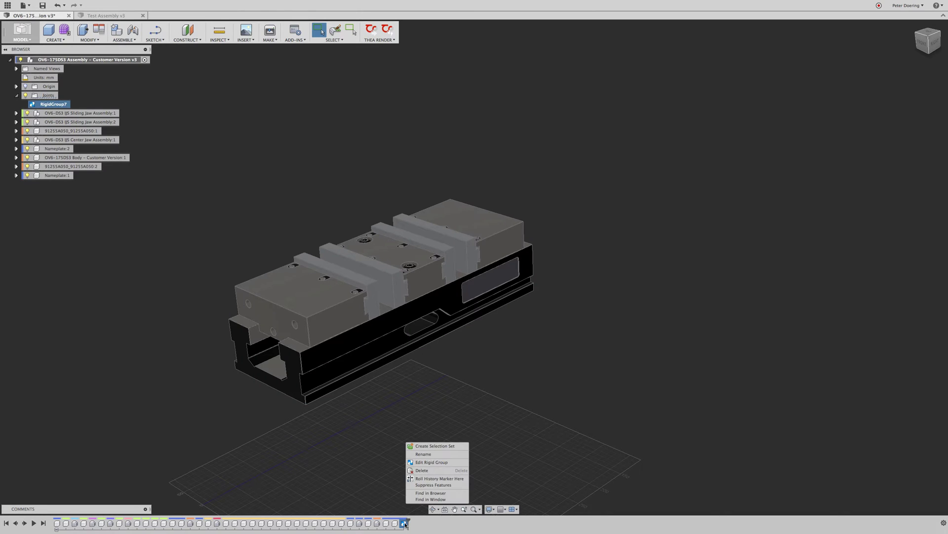
click(423, 470)
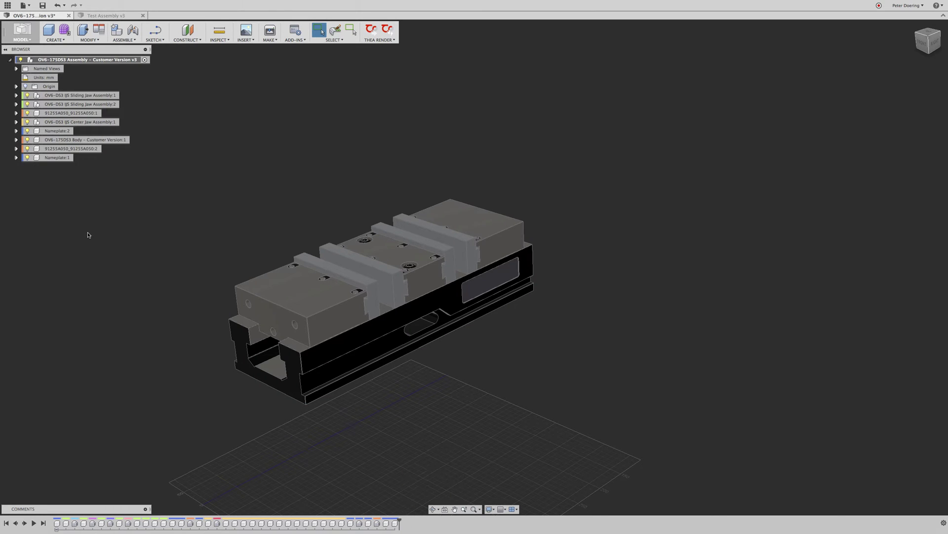
drag(317, 296, 220, 294)
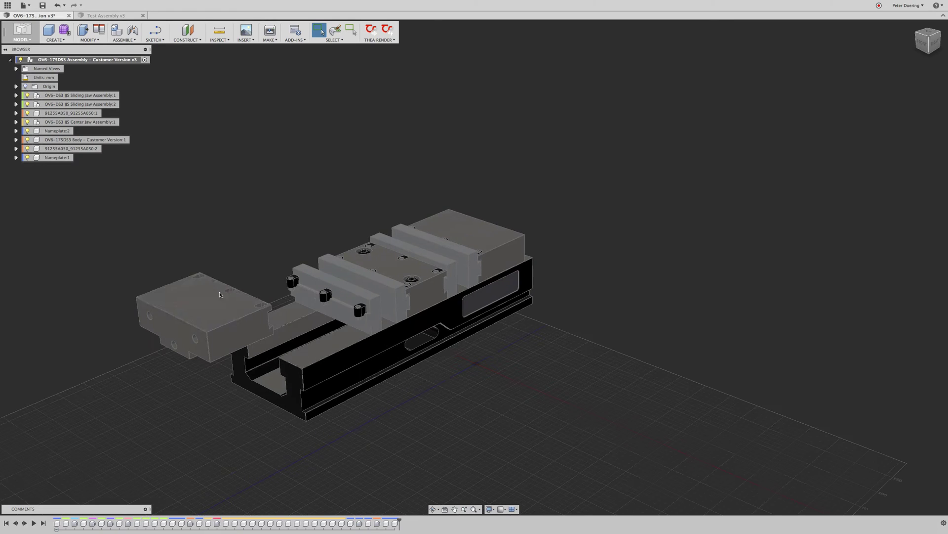
key(super+z)
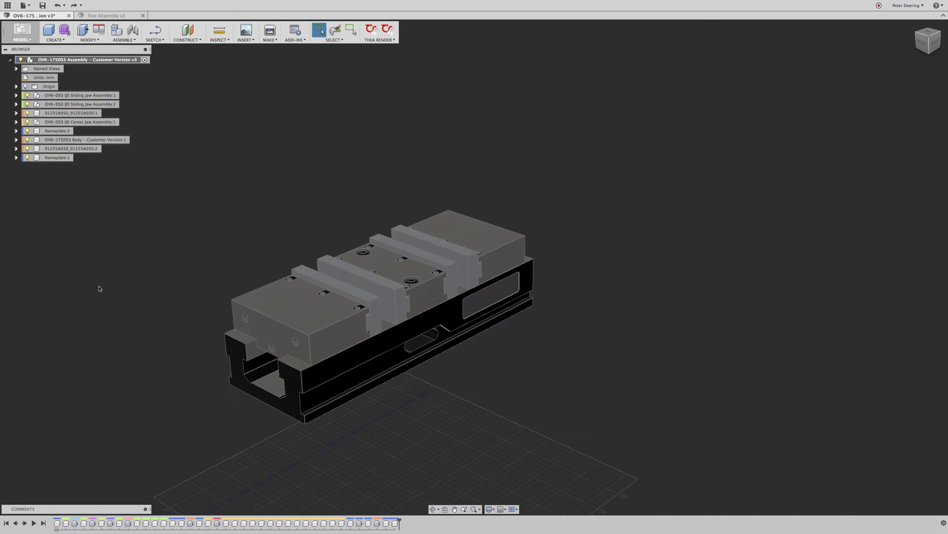
Collapse the expanded group of features in the timeline
click(56, 522)
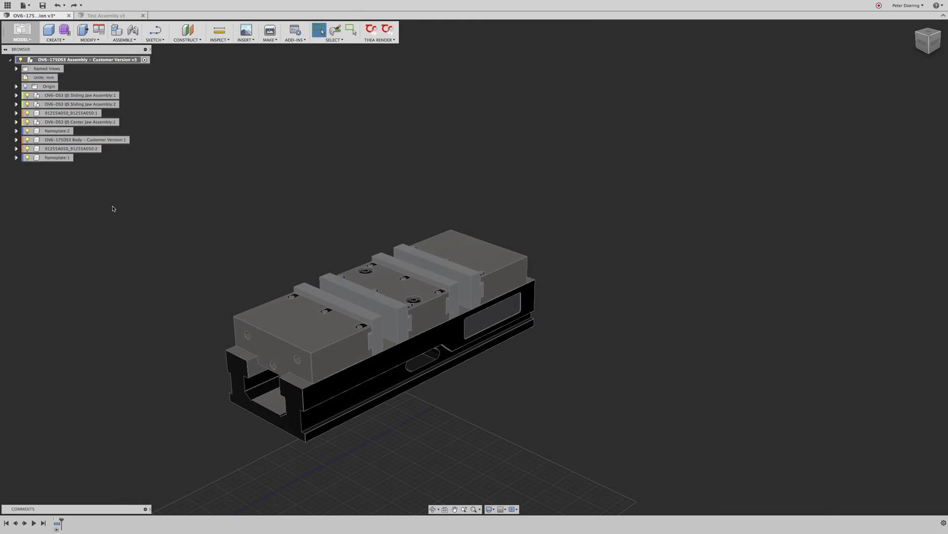
Create a rigid group from the two top-level sliding jaw assemblies, with child components included
click(69, 95)
shift+click(69, 105)
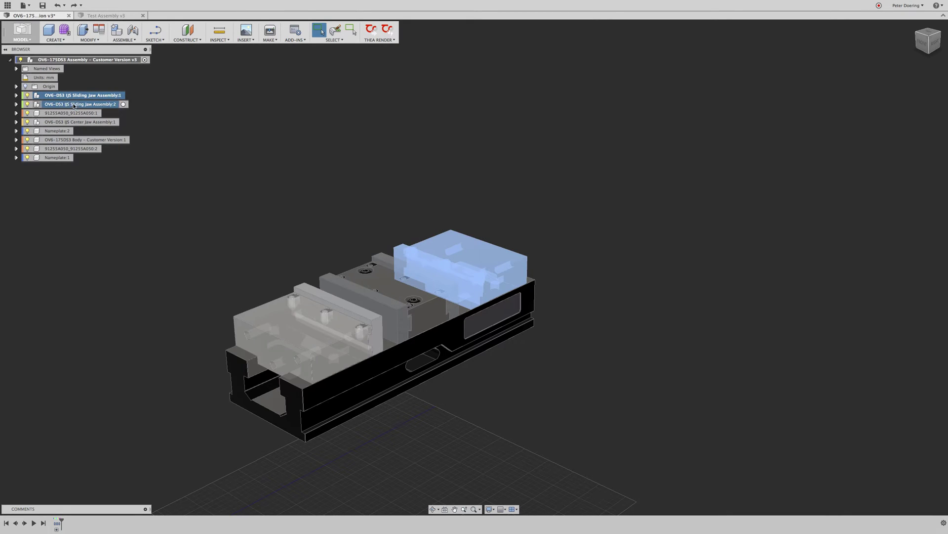
right_click(180, 104)
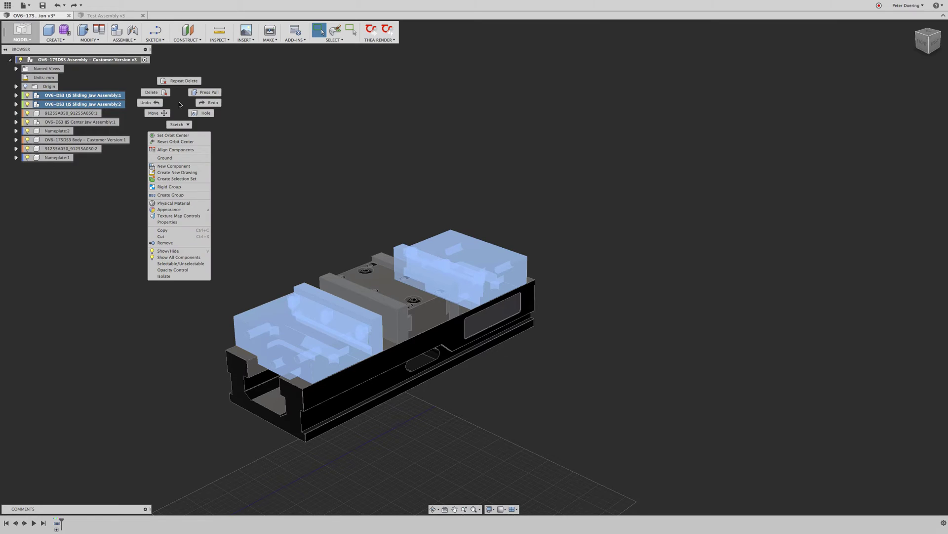
click(171, 186)
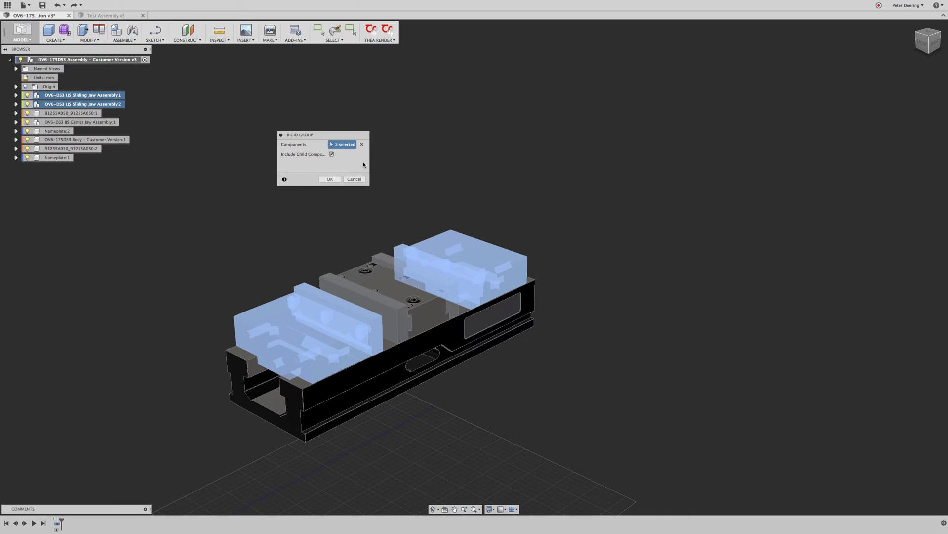
click(330, 179)
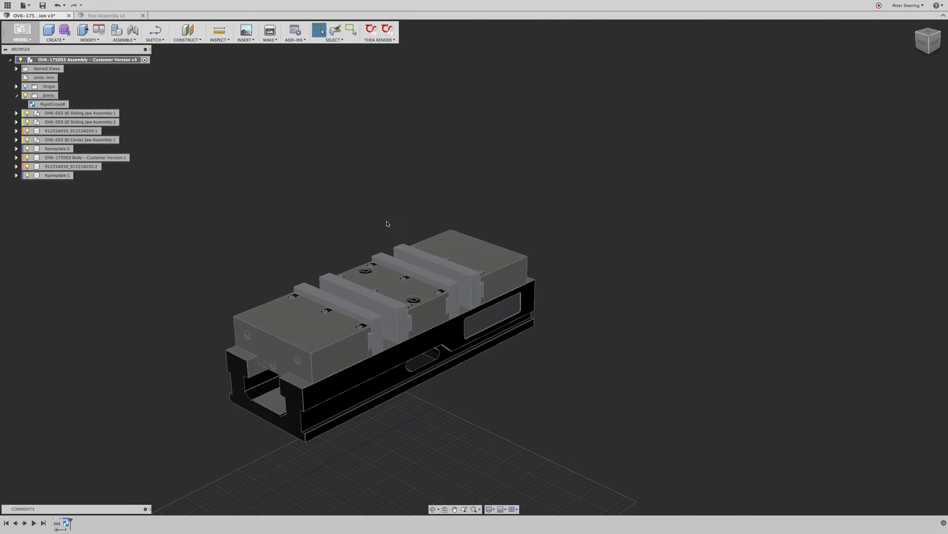
Try to move both sliding jaw blocks outward off the vise body, and undo the moves
drag(439, 275, 495, 269)
drag(273, 344, 185, 351)
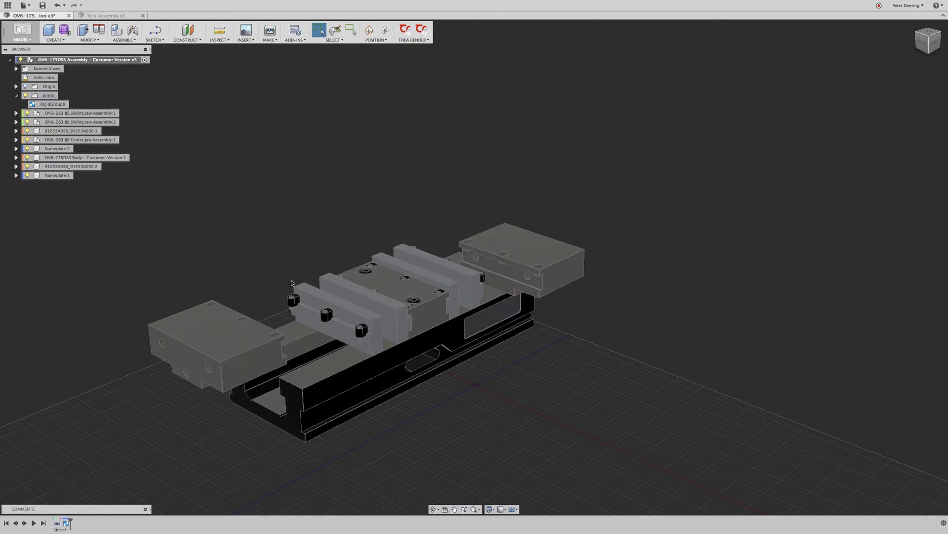
key(super+z)
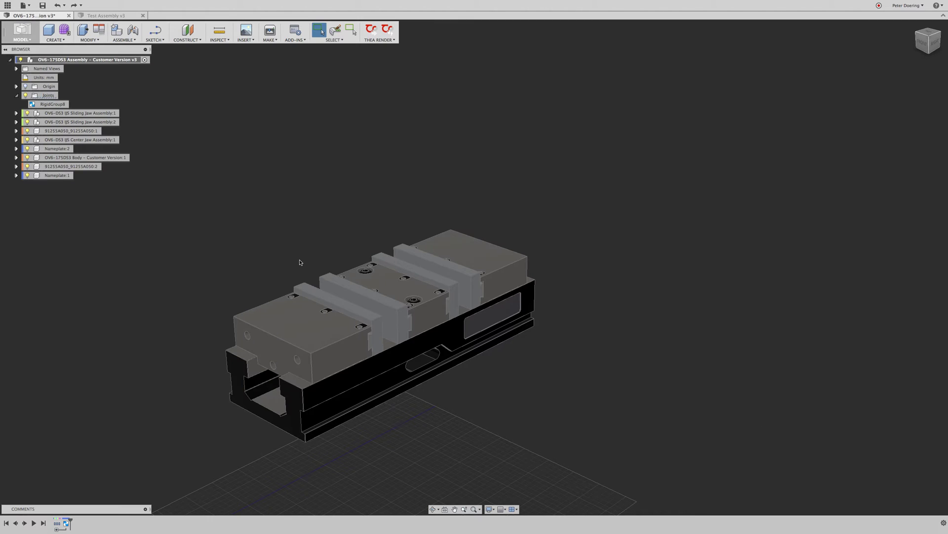
Edit the sliding jaw rigid group, accepting its two components with child components included, and delete the group
click(52, 104)
right_click(54, 105)
click(79, 117)
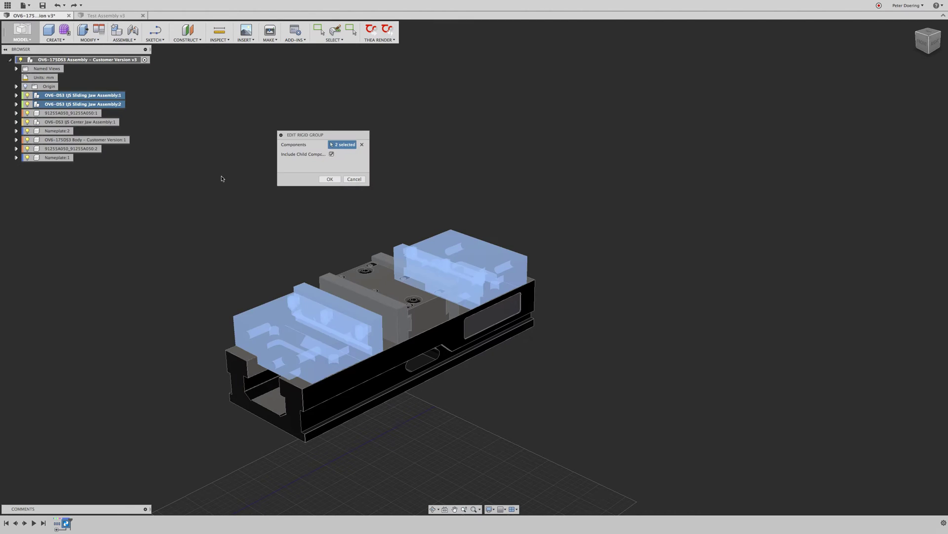
click(330, 179)
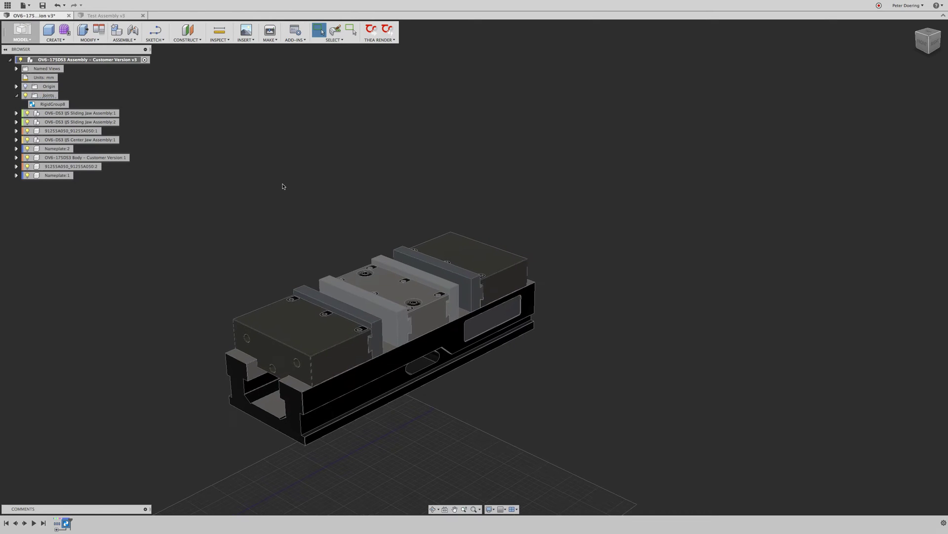
right_click(55, 105)
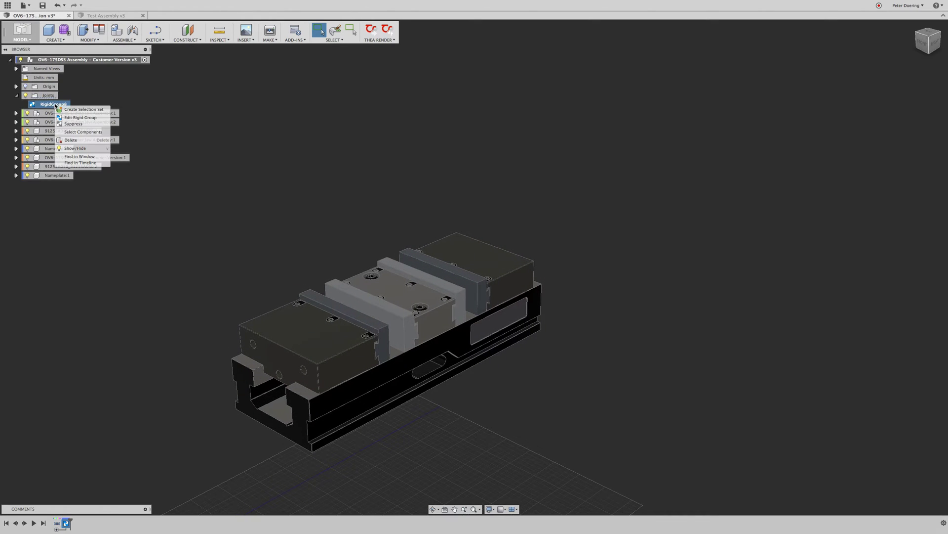
click(73, 142)
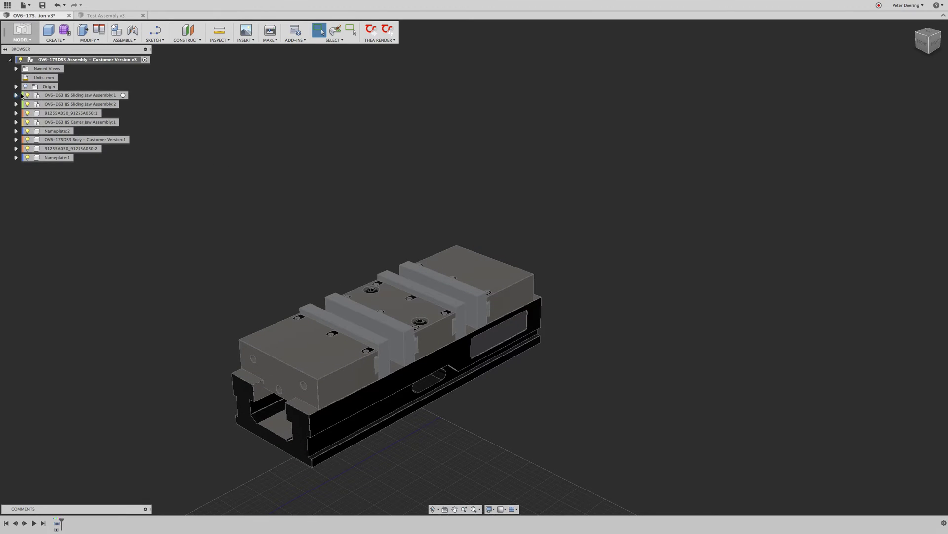
Create a rigid group from all eight components inside Sliding Jaw Assembly:1, with child components included
click(16, 96)
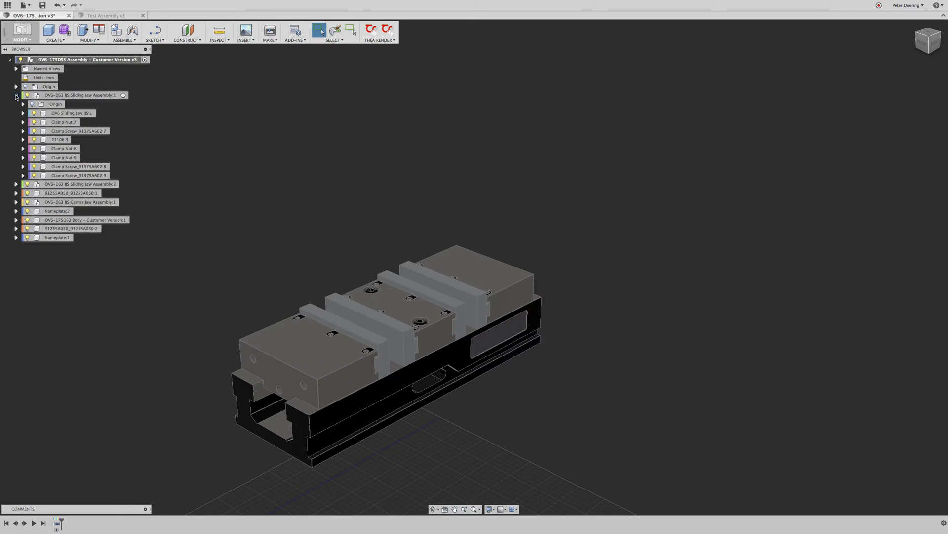
click(57, 113)
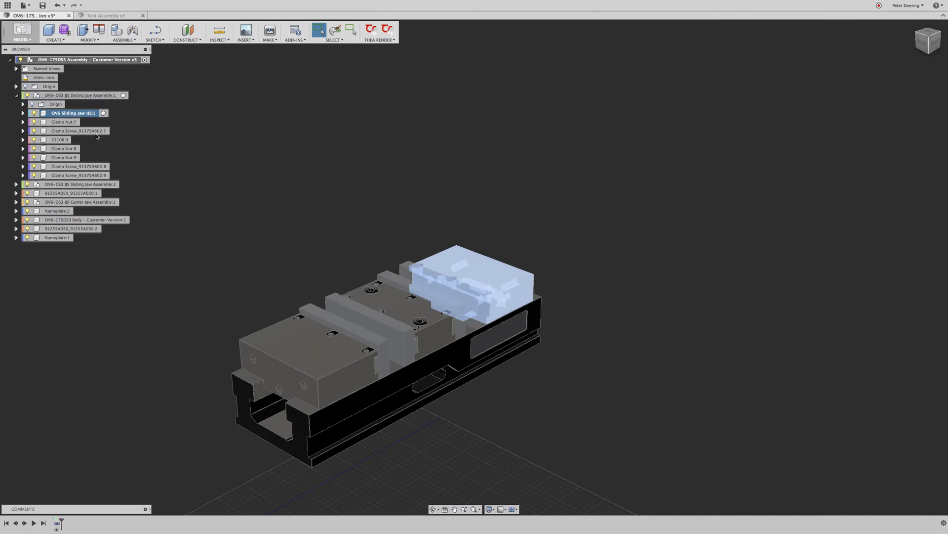
shift+click(73, 175)
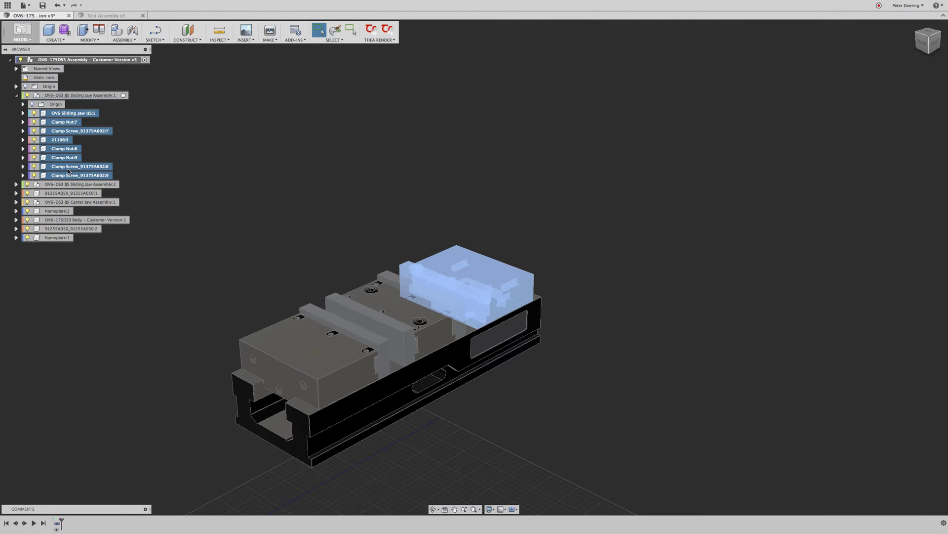
right_click(63, 151)
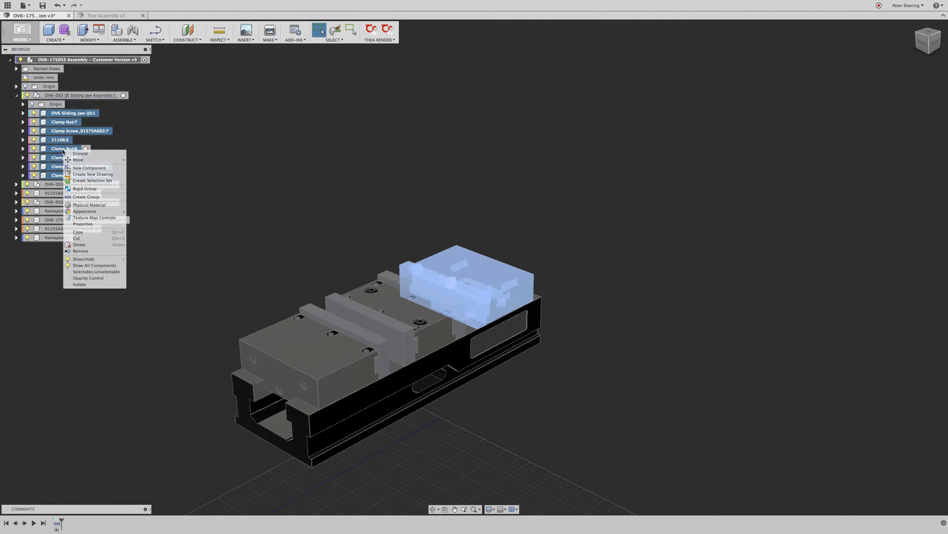
click(81, 188)
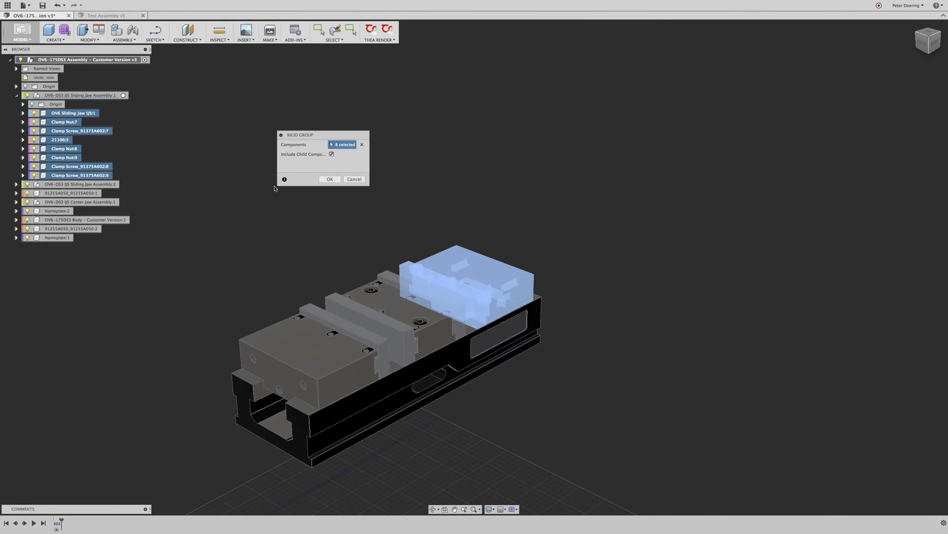
click(326, 179)
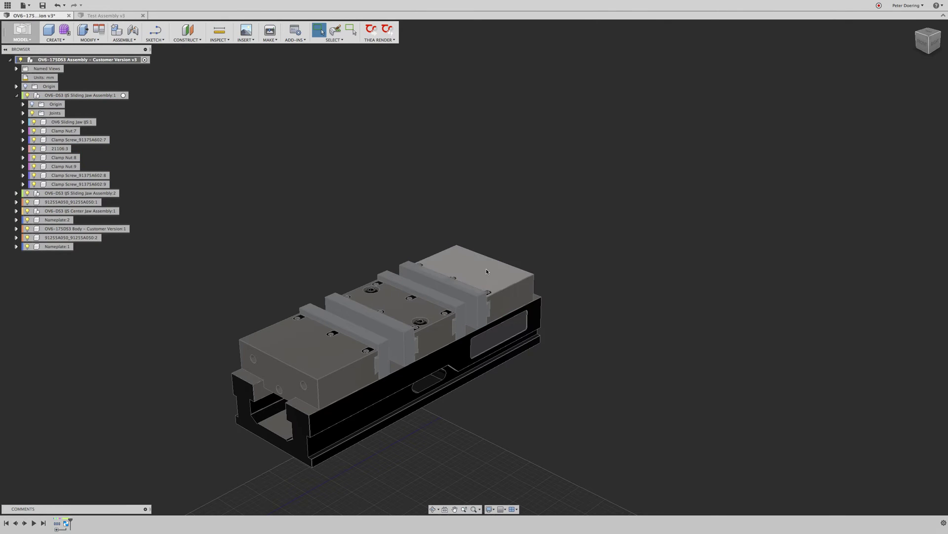
Test moving the far and near sliding jaw assemblies off the vise body, and undo both moves
mouse_move(486, 268)
mouse_down()
mouse_move(502, 253)
mouse_move(486, 253)
mouse_up()
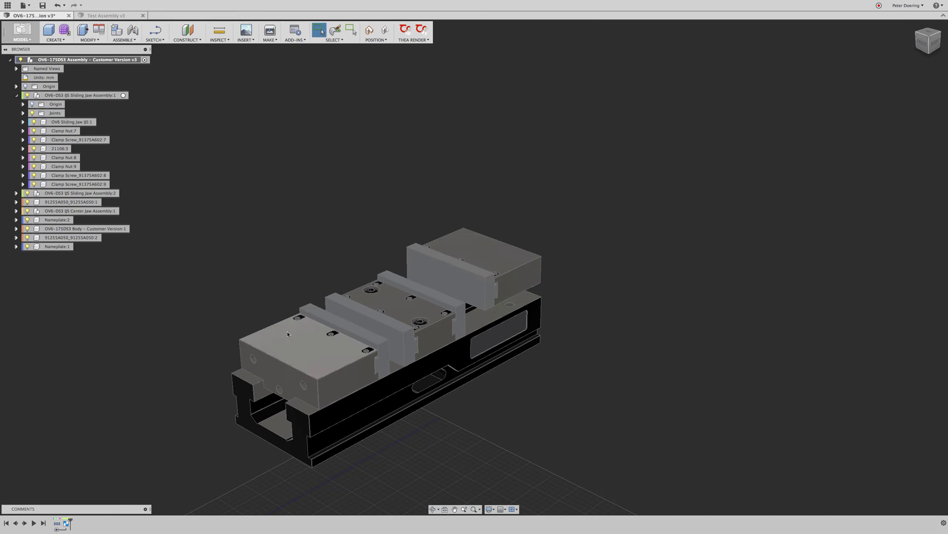
drag(287, 330, 282, 311)
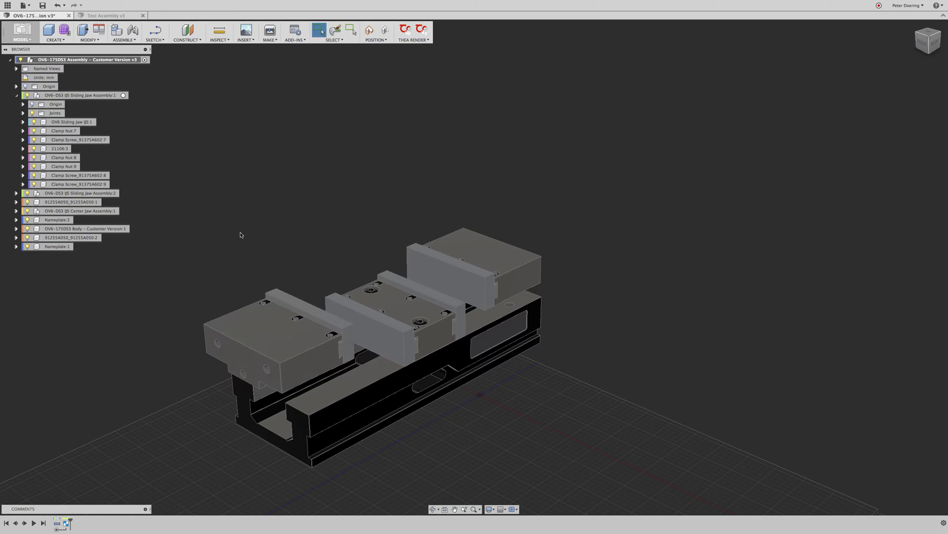
key(super+z)
key(super+z)
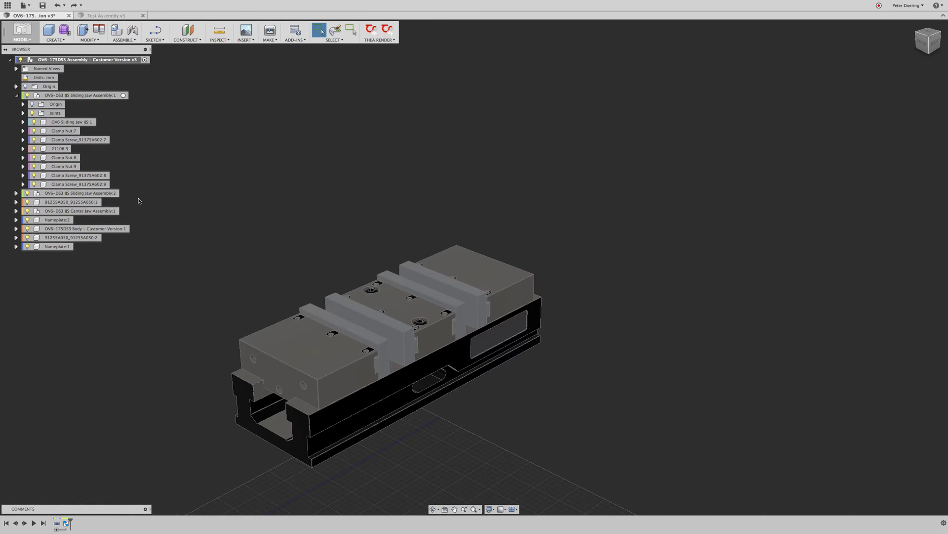
Create a rigid group from all the components inside Center Jaw Assembly:1, from the center jaw through 21106:2
click(17, 95)
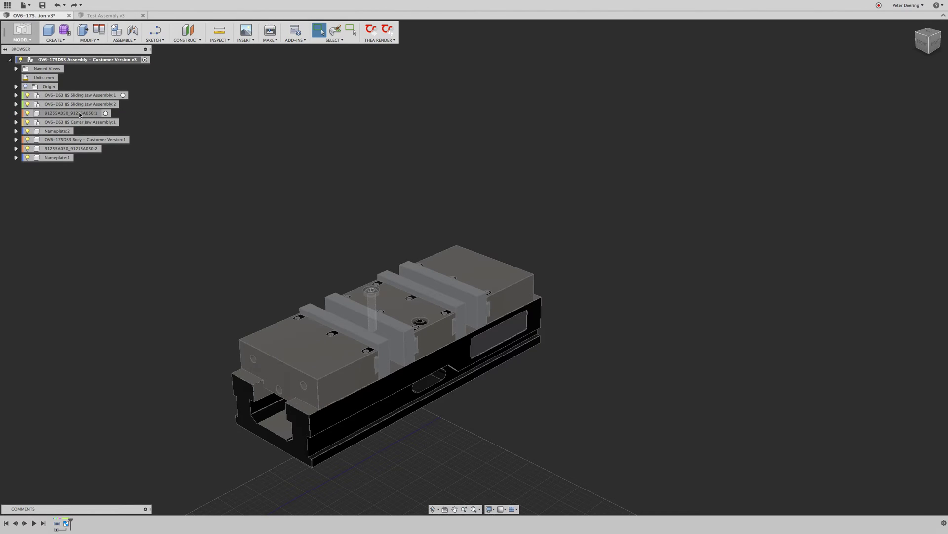
click(16, 122)
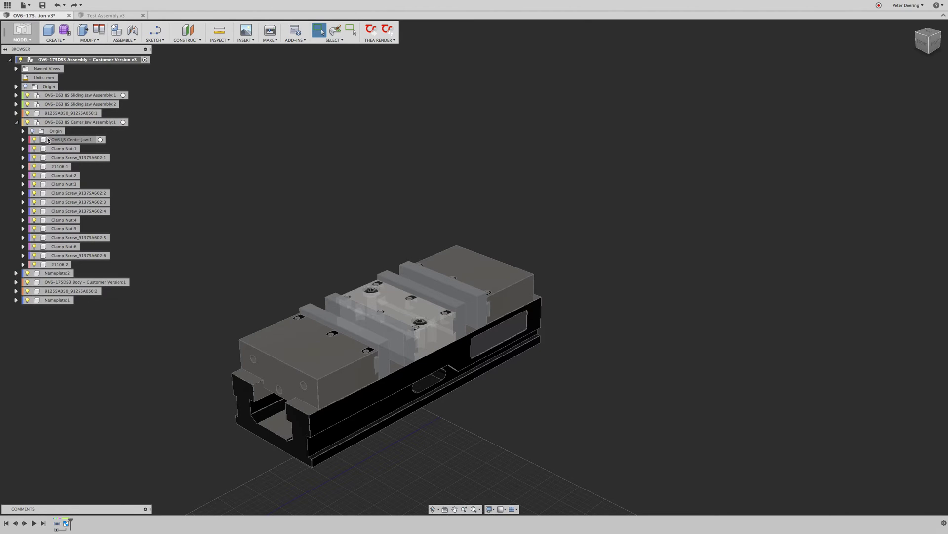
click(48, 140)
shift+click(52, 265)
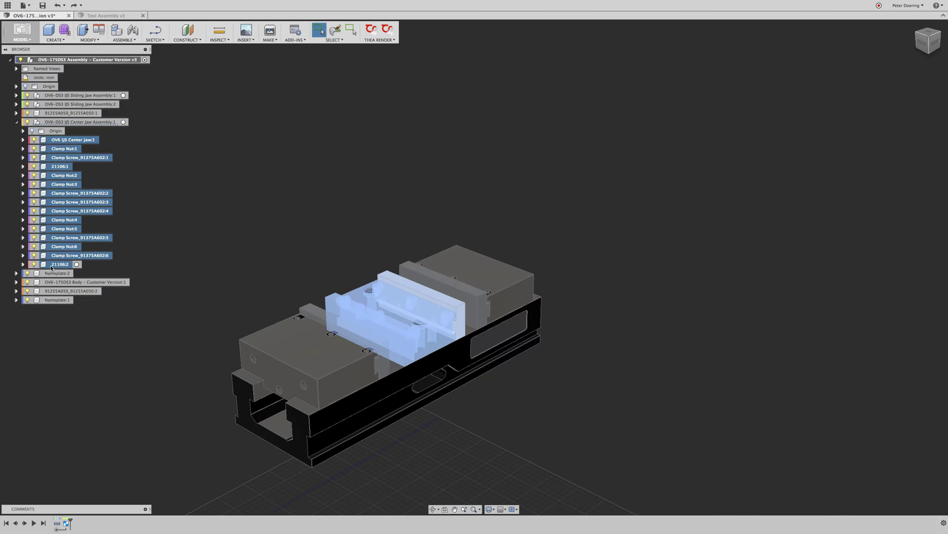
right_click(68, 174)
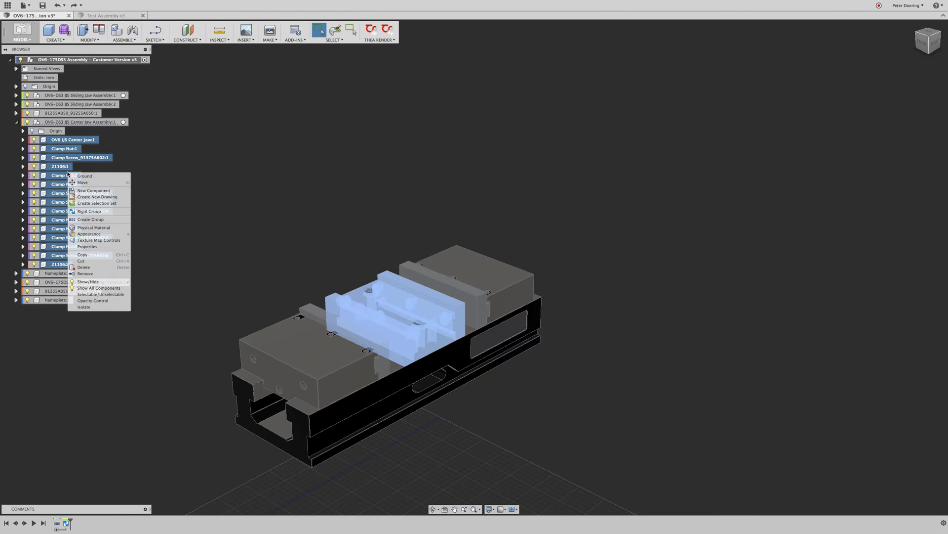
click(91, 212)
click(330, 179)
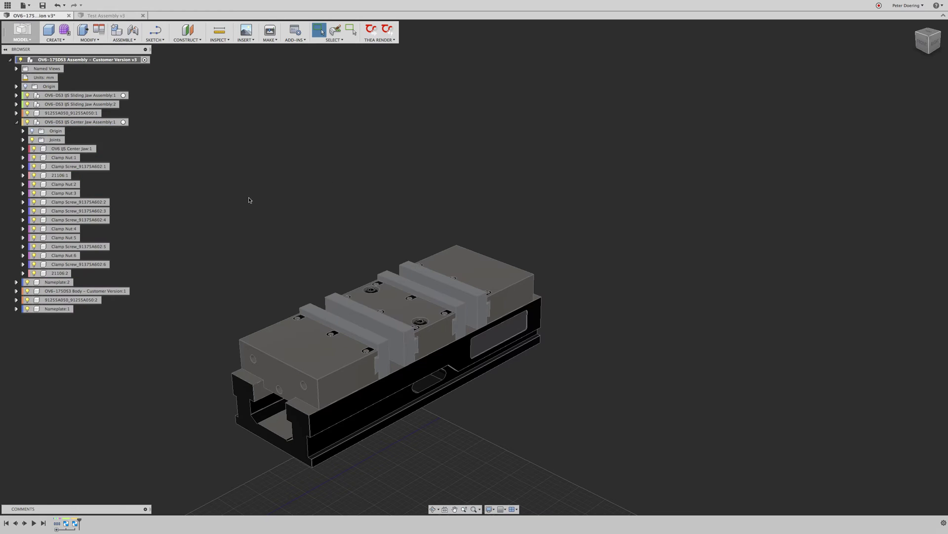
click(16, 121)
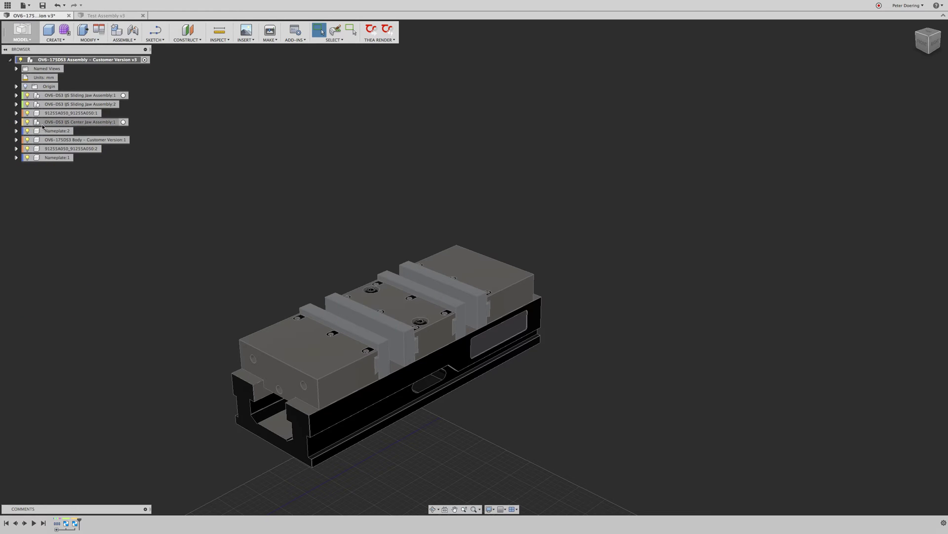
click(47, 125)
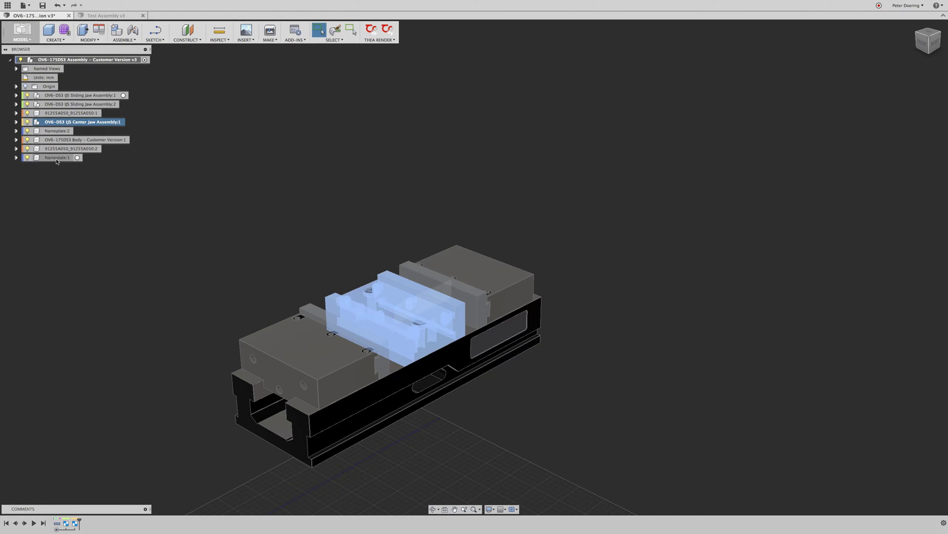
click(60, 141)
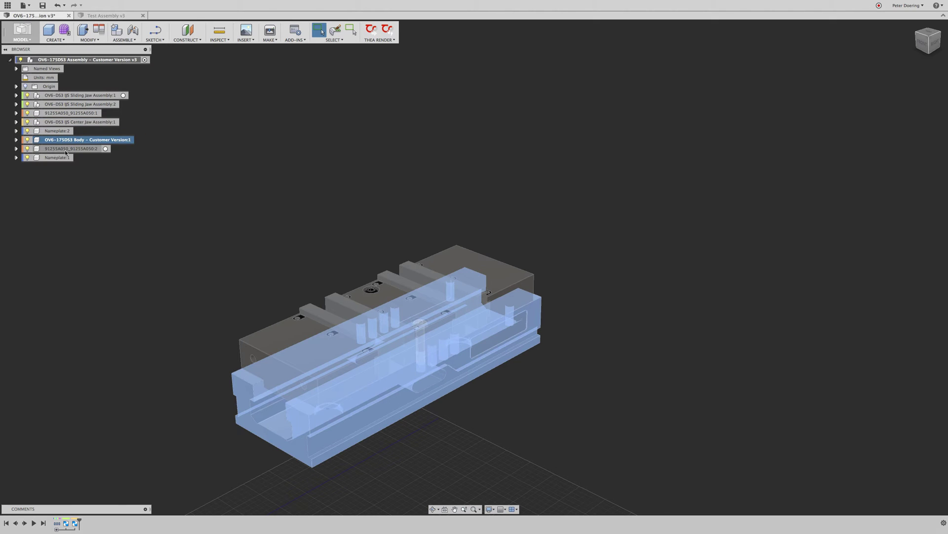
shift+click(66, 150)
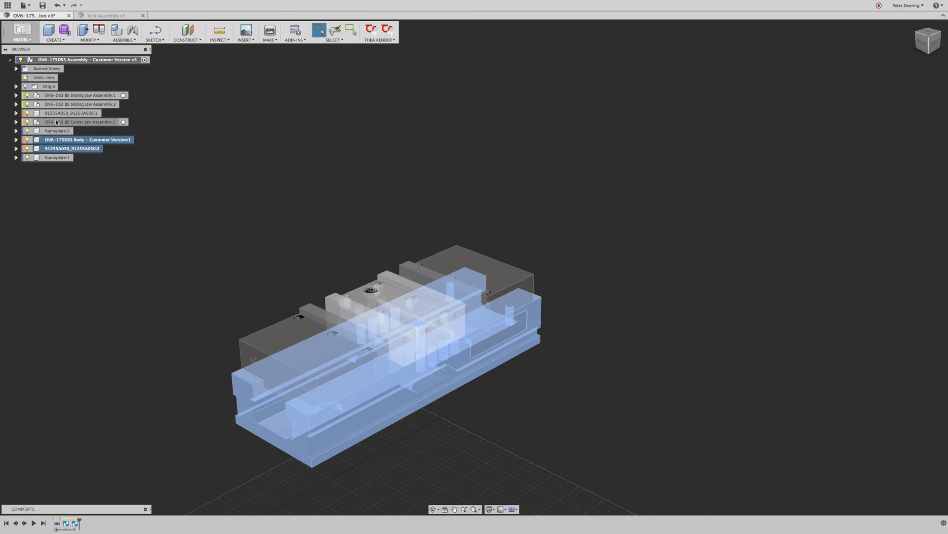
shift+click(56, 157)
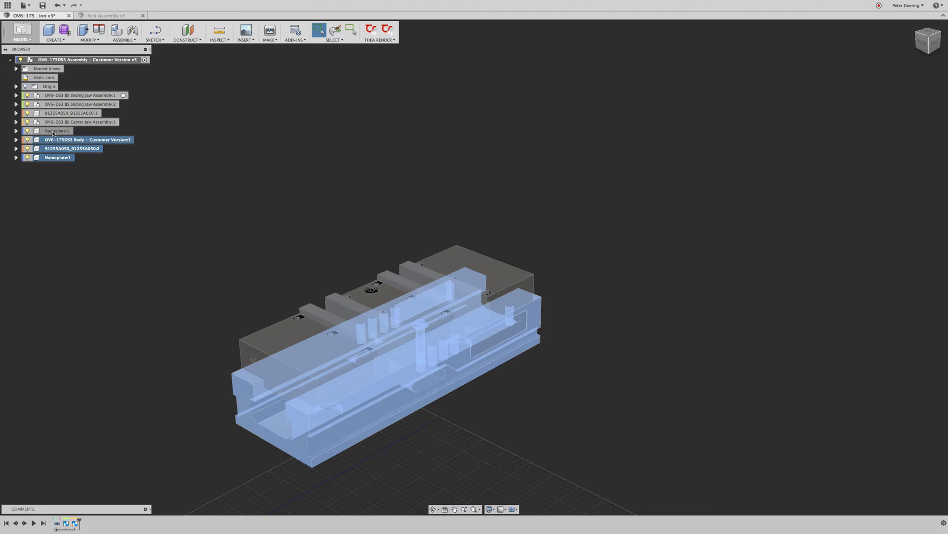
click(177, 170)
Create a rigid group from the vise body, both nameplates, both 91255A050 screws and Center Jaw Assembly:1, with child components included
click(55, 157)
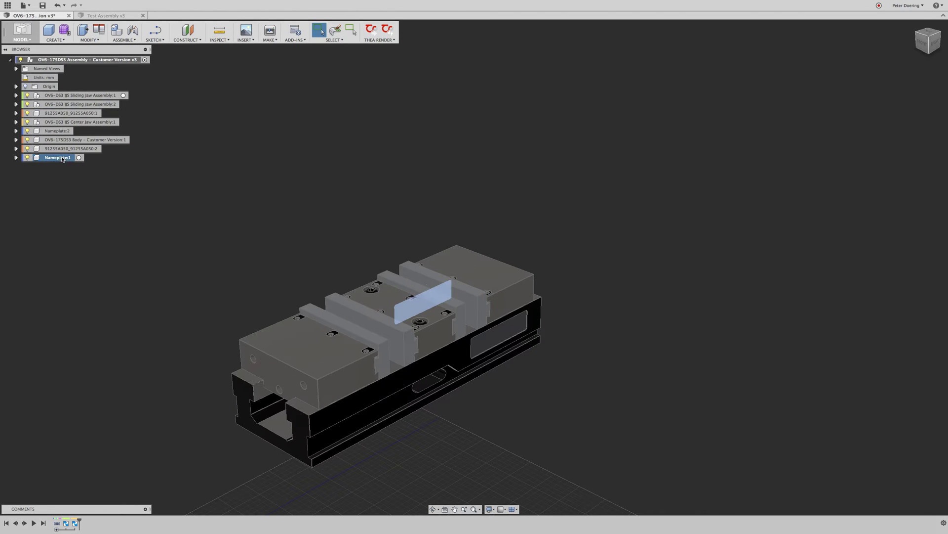
shift+click(63, 150)
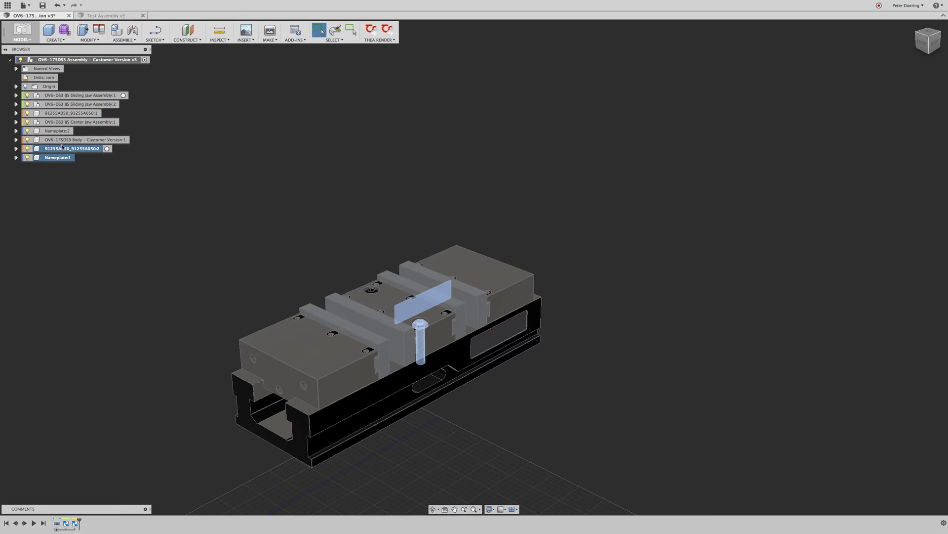
shift+click(54, 132)
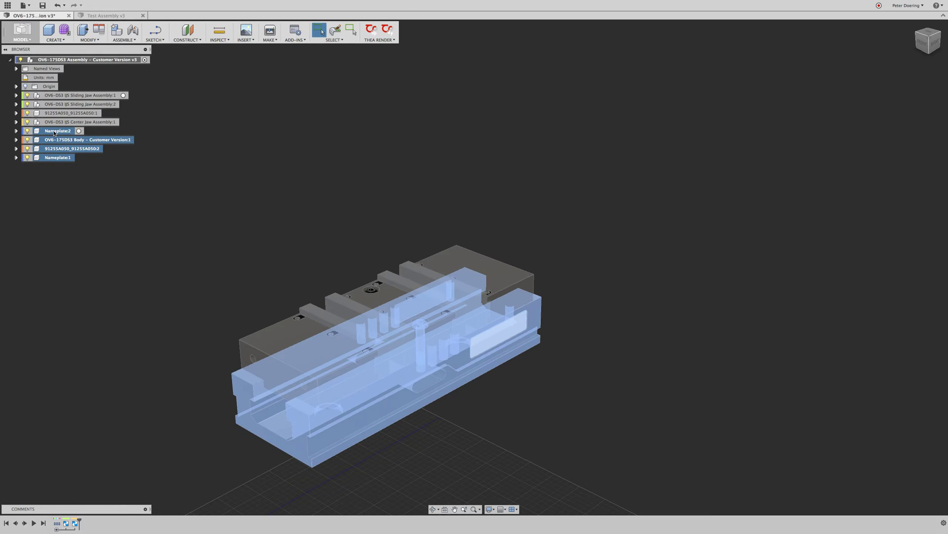
ctrl+click(60, 113)
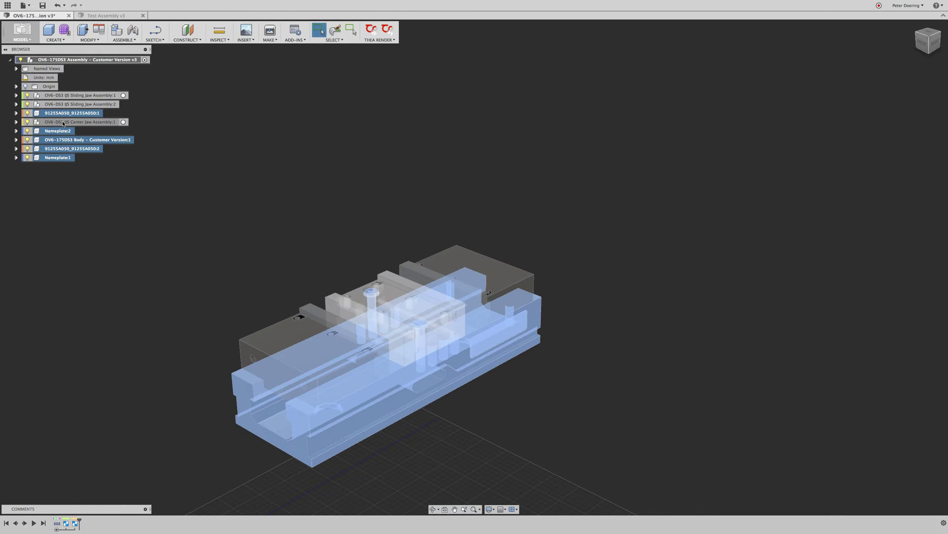
ctrl+click(67, 123)
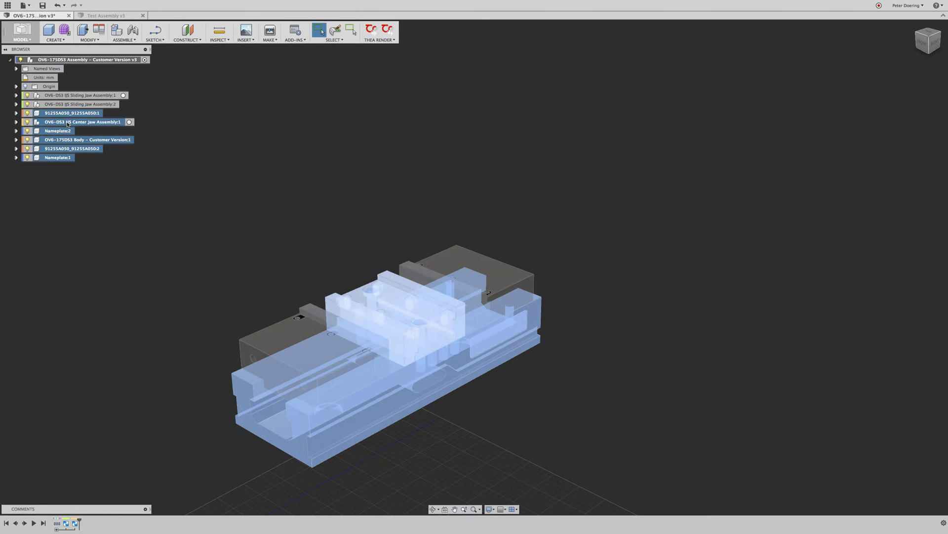
right_click(164, 148)
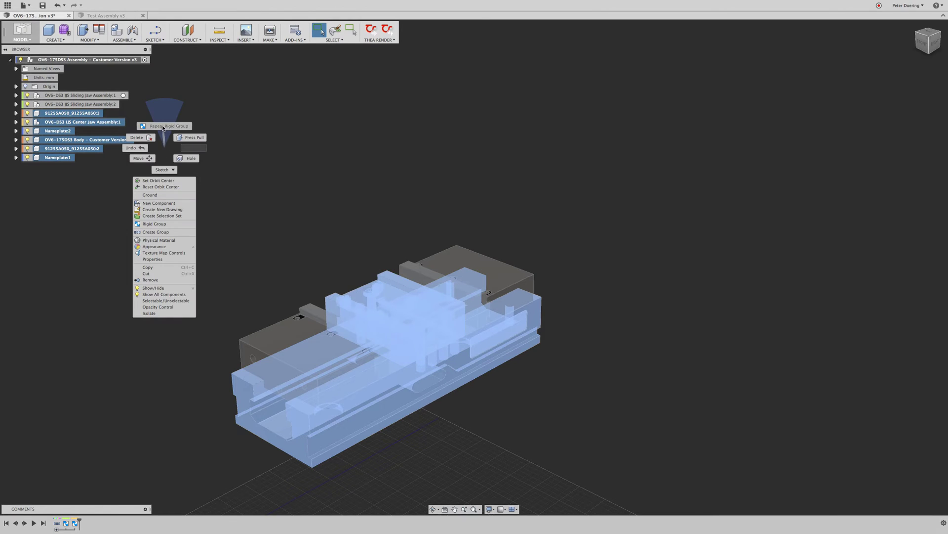
click(163, 126)
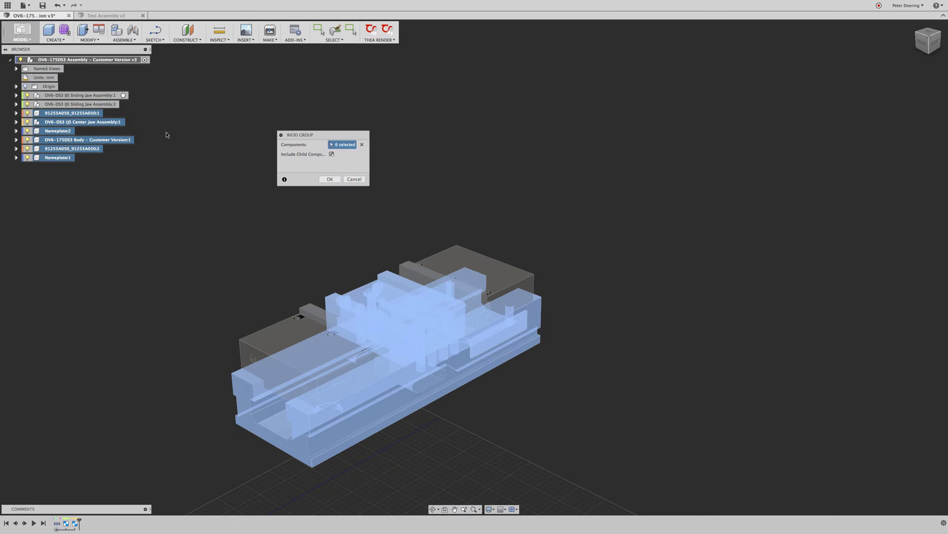
click(329, 178)
Test moving the vise body off its position, and undo the move
drag(397, 364, 387, 385)
key(super+z)
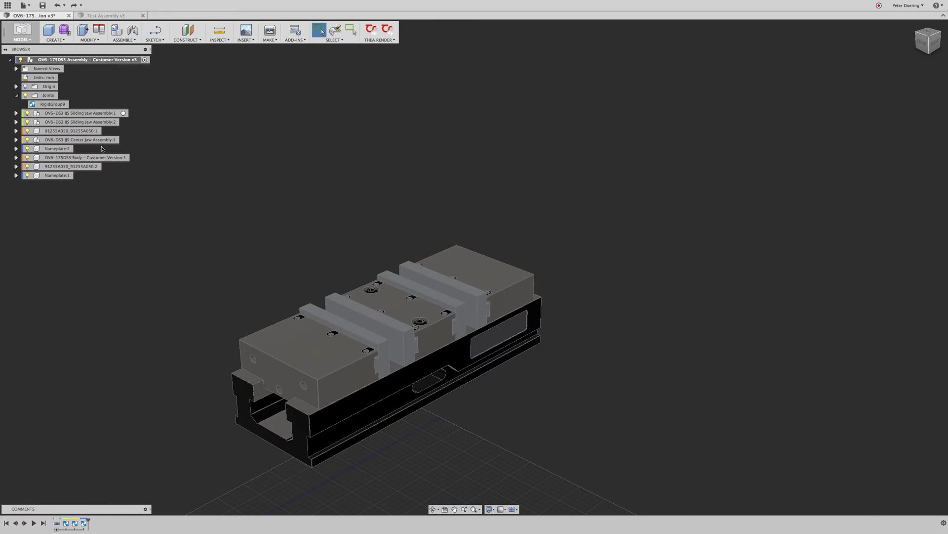
Expand Center Jaw Assembly:1 and review the newest rigid group's component selection and child components option, accepting it as is
click(17, 140)
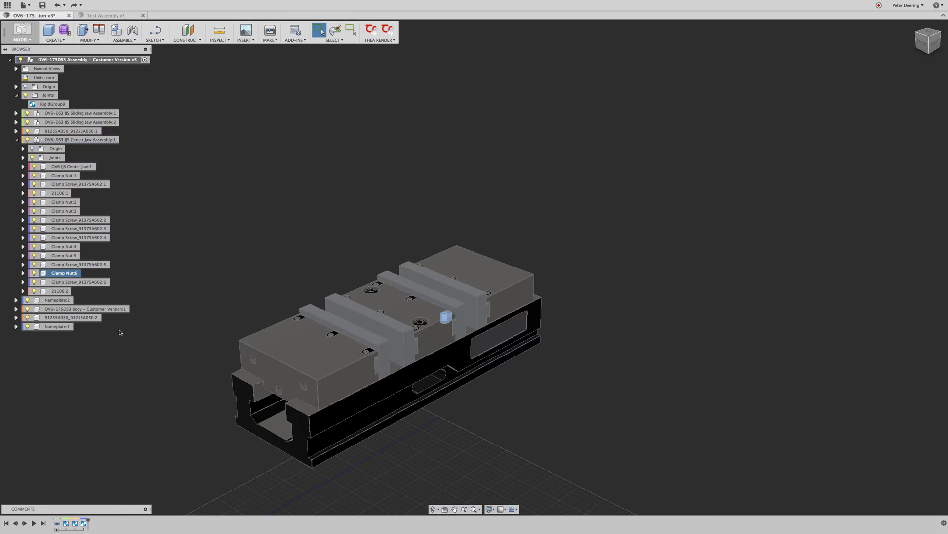
click(165, 337)
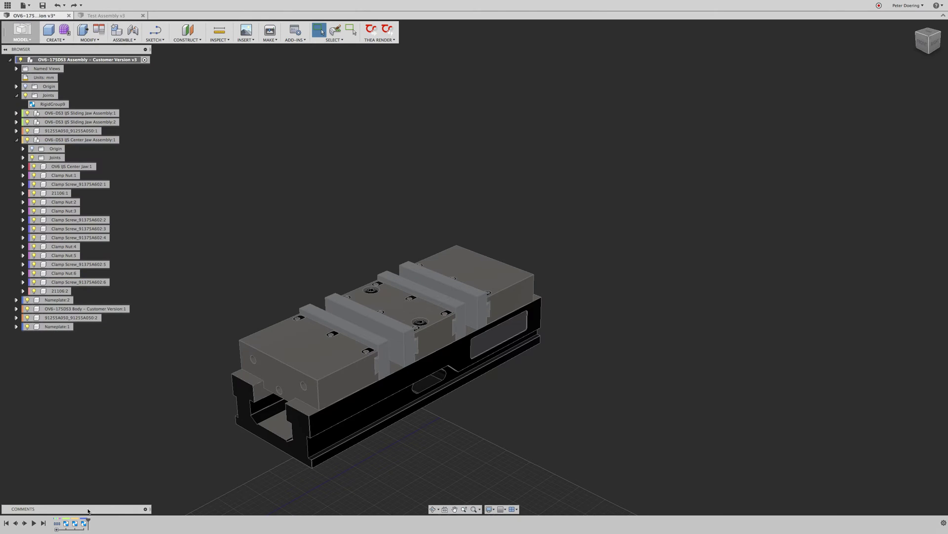
click(84, 524)
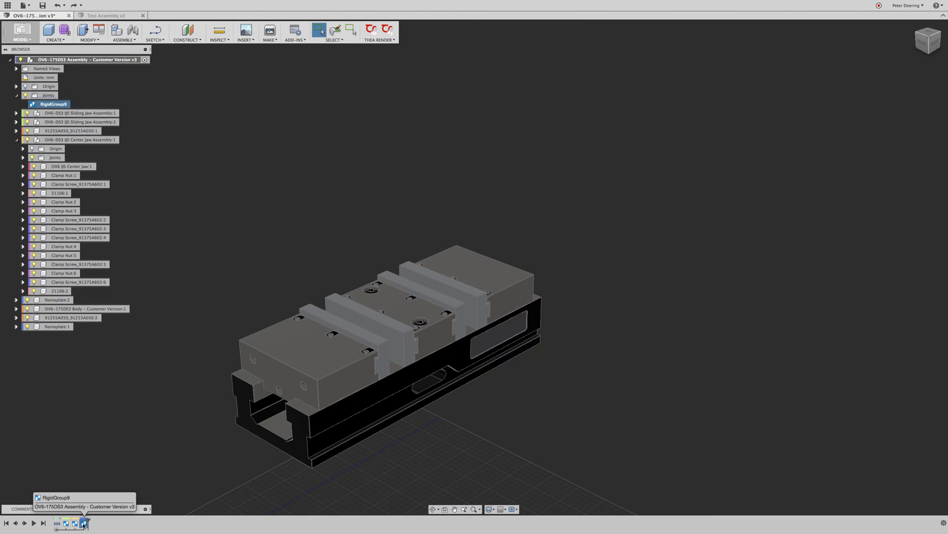
right_click(84, 524)
click(110, 462)
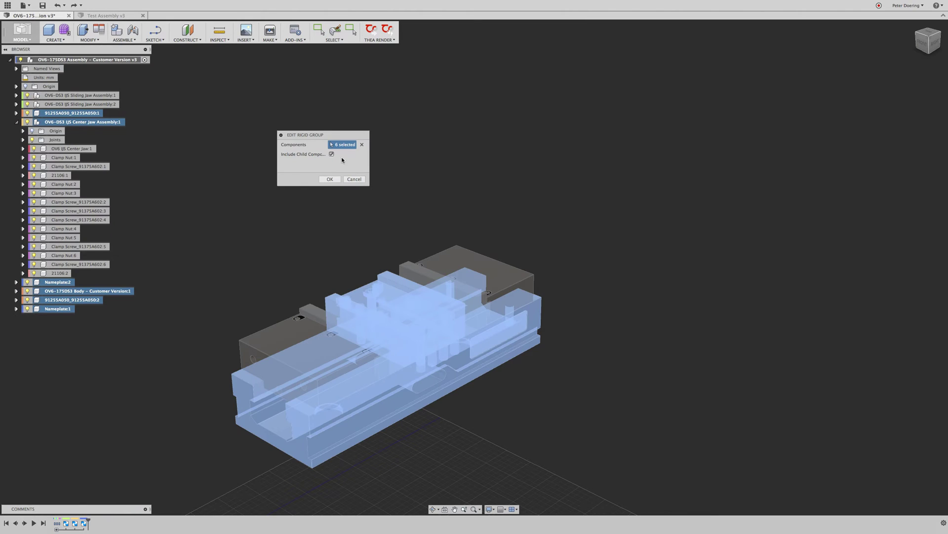
click(329, 179)
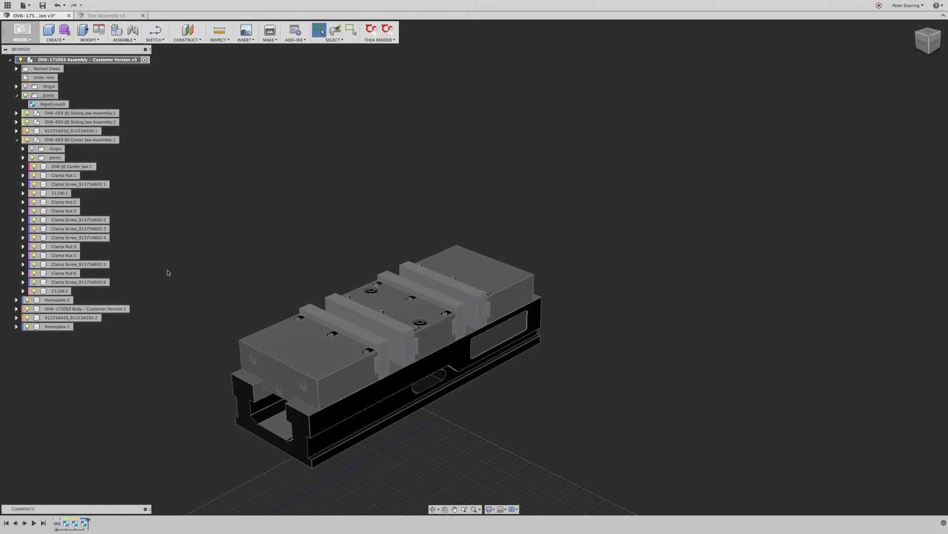
Create another rigid group from the vise body, both nameplates, both 91255A050 screws and OV6 IJS Center Jaw:1, accepting the overlap with the existing group
click(54, 327)
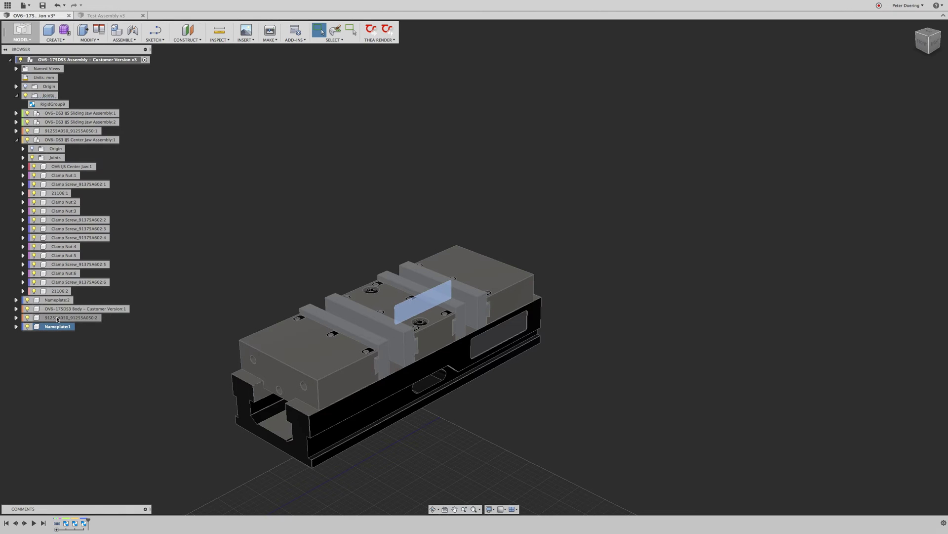
super+click(58, 319)
shift+click(62, 309)
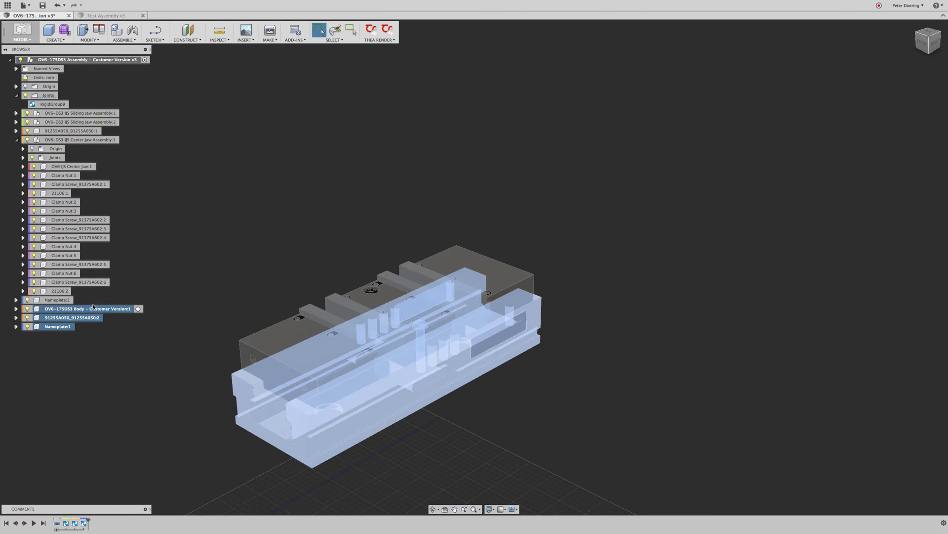
shift+click(55, 300)
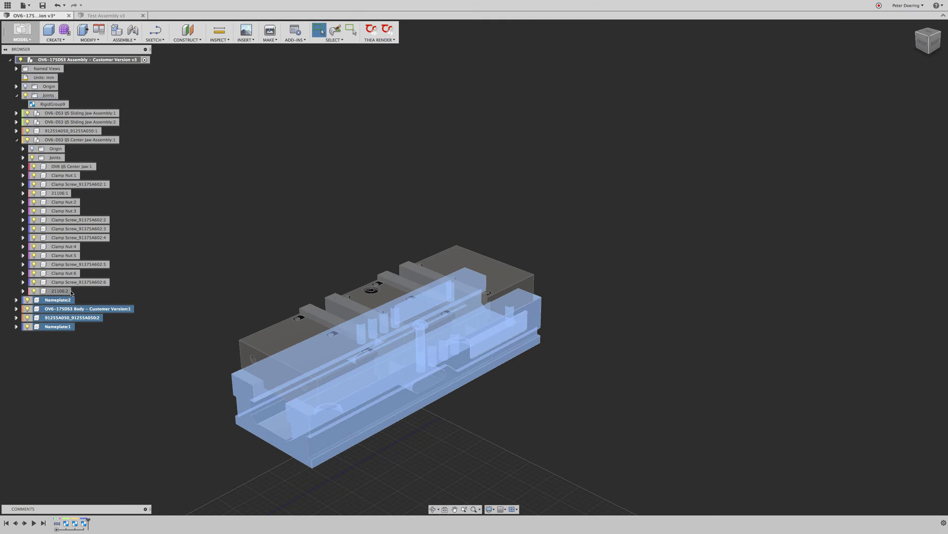
shift+click(69, 168)
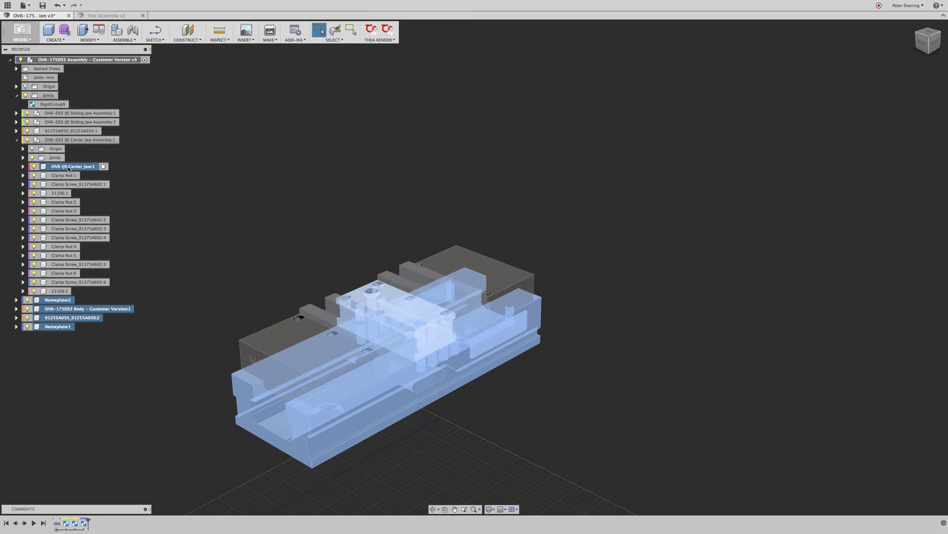
shift+click(77, 131)
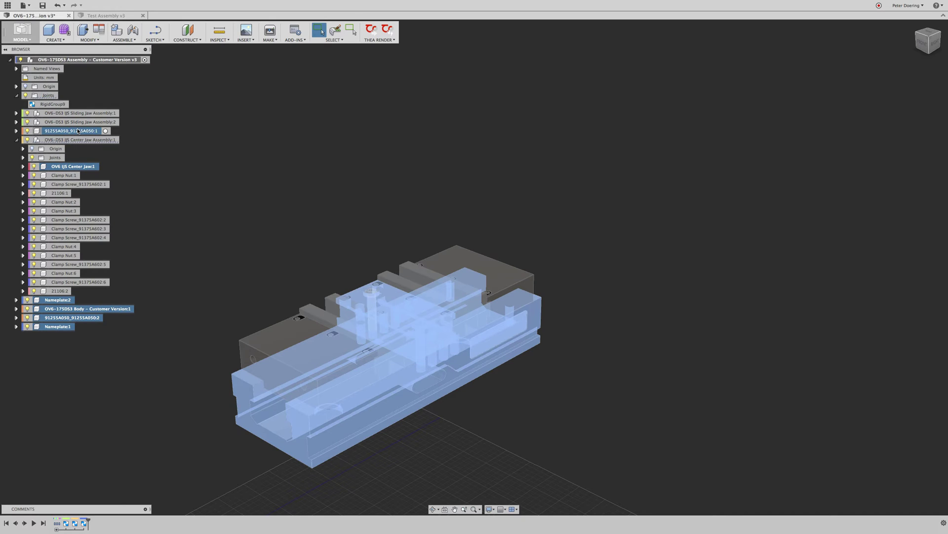
right_click(184, 169)
click(184, 145)
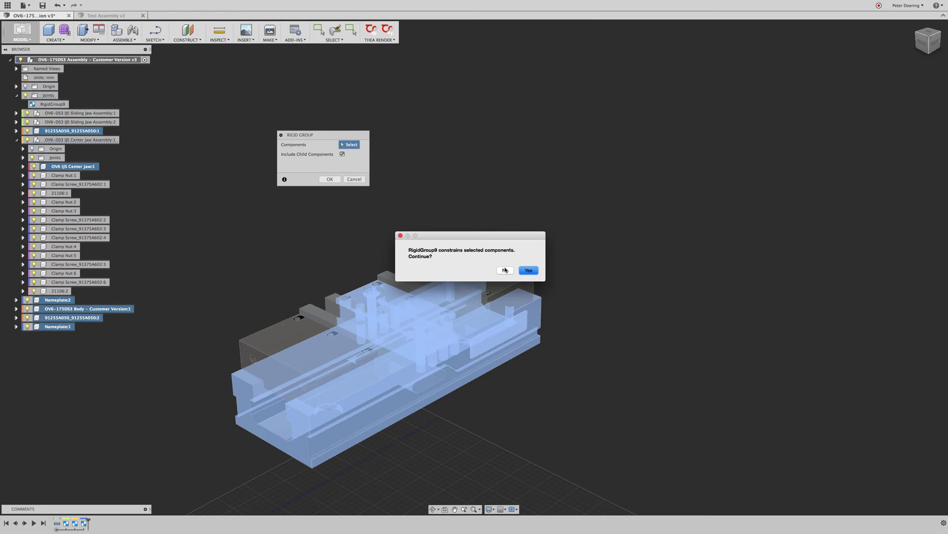
click(529, 270)
click(330, 179)
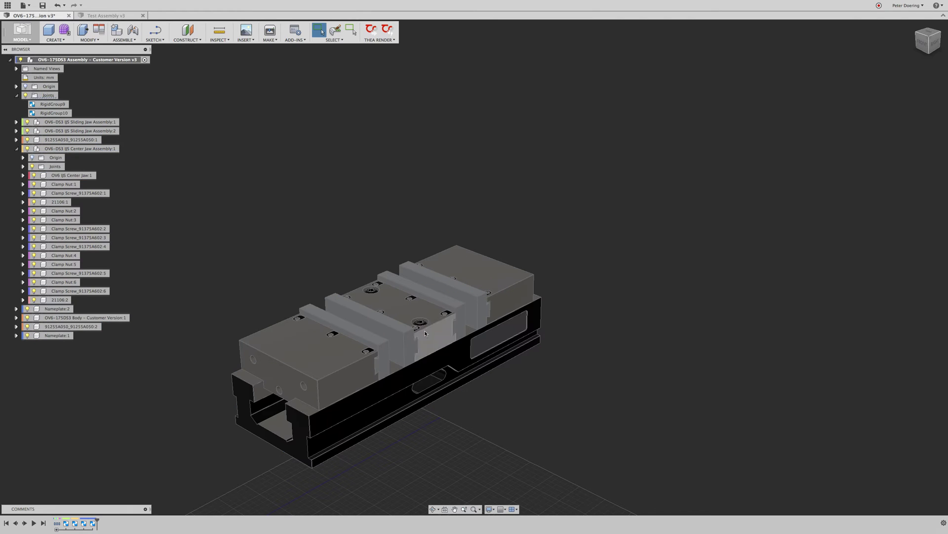
Test moving the vise body together with the center jaw twice, and undo both moves
mouse_move(455, 343)
mouse_down()
mouse_move(434, 328)
mouse_move(446, 350)
mouse_up()
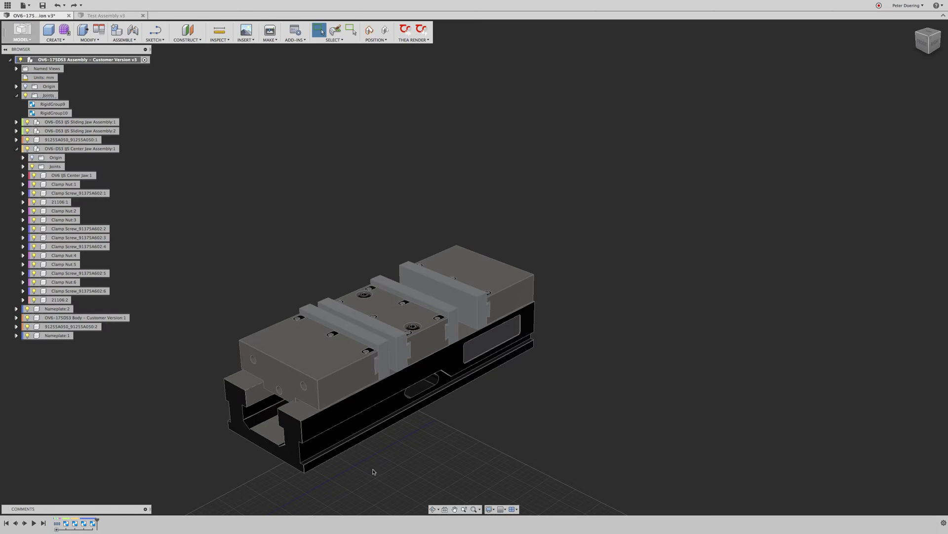
key(super+z)
drag(432, 375, 437, 399)
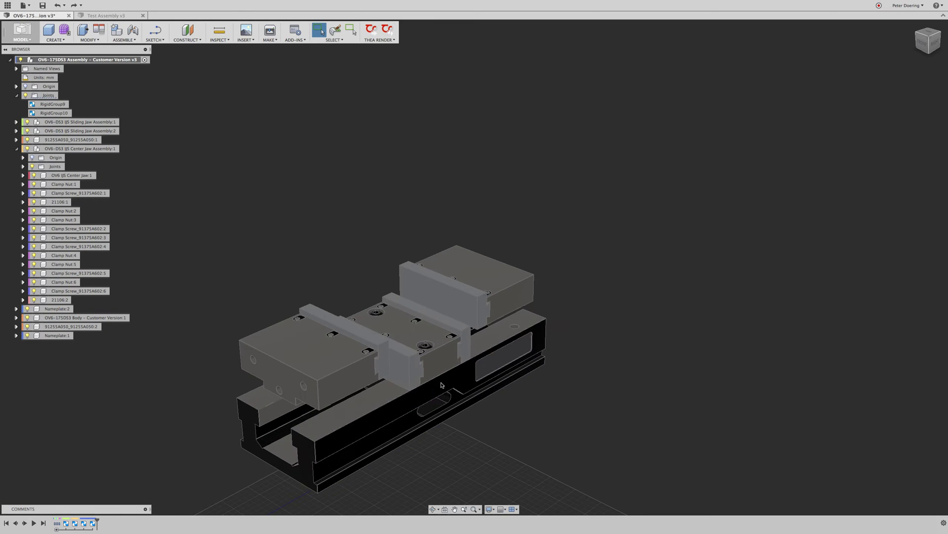
key(super+z)
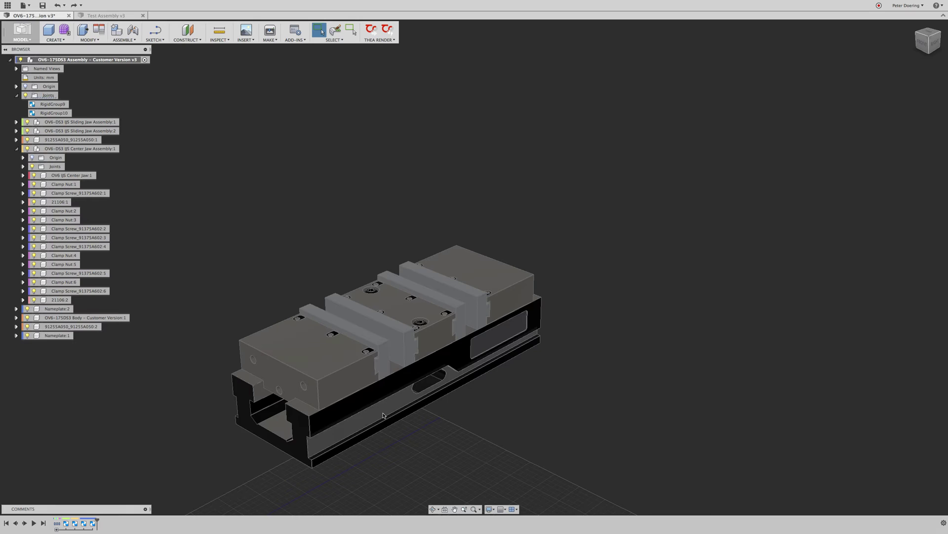
Create a rigid group from the OV6 Sliding Jaw IJS:1 in both sliding jaw assemblies and the vise body
mouse_move(422, 452)
shift+middle_down()
mouse_move(405, 450)
mouse_move(409, 462)
shift+middle_up()
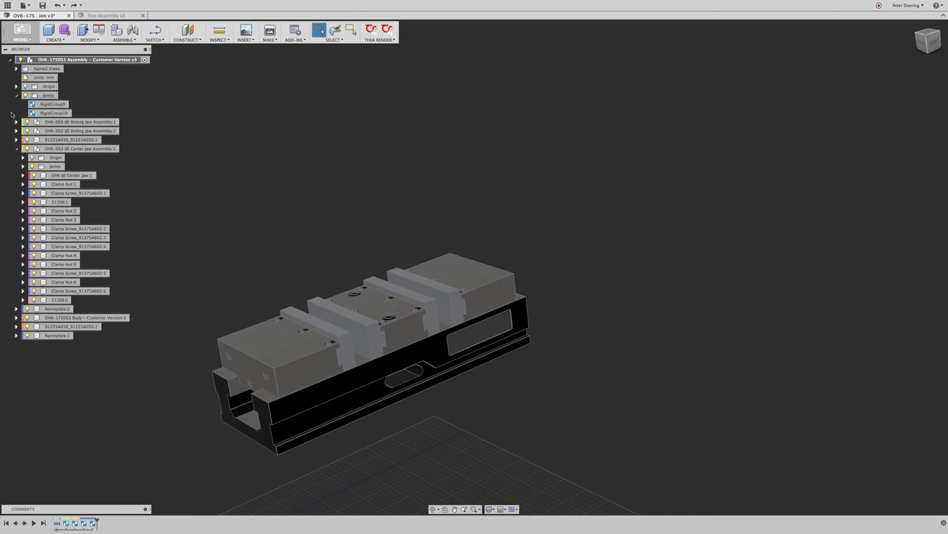
click(17, 95)
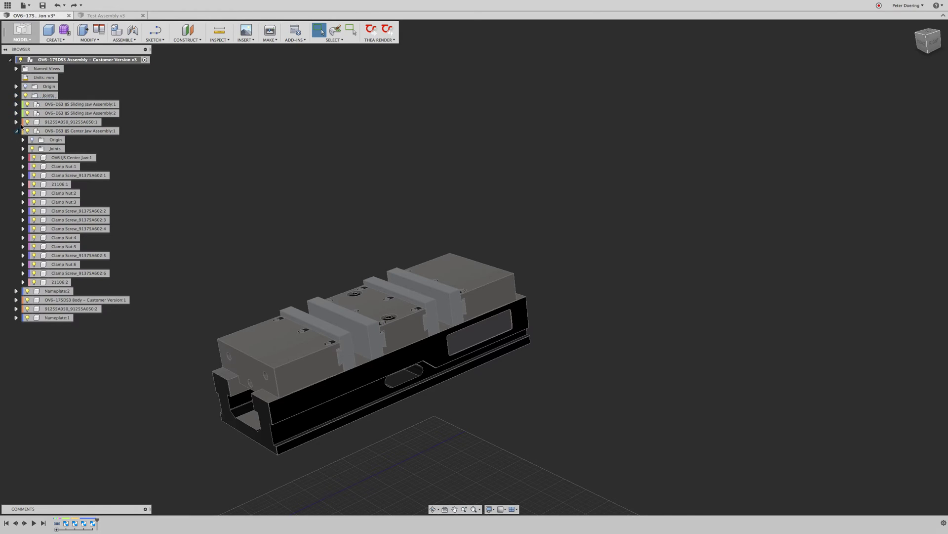
click(16, 104)
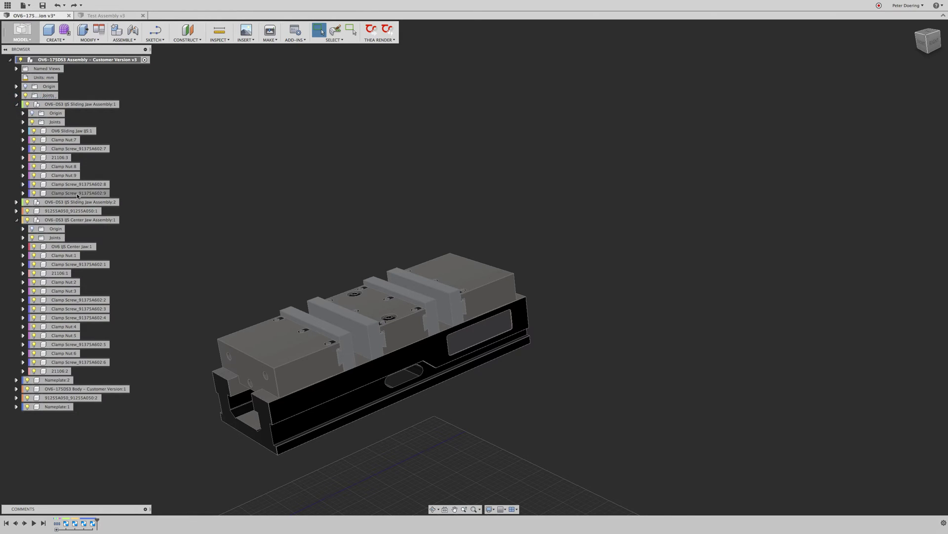
click(72, 131)
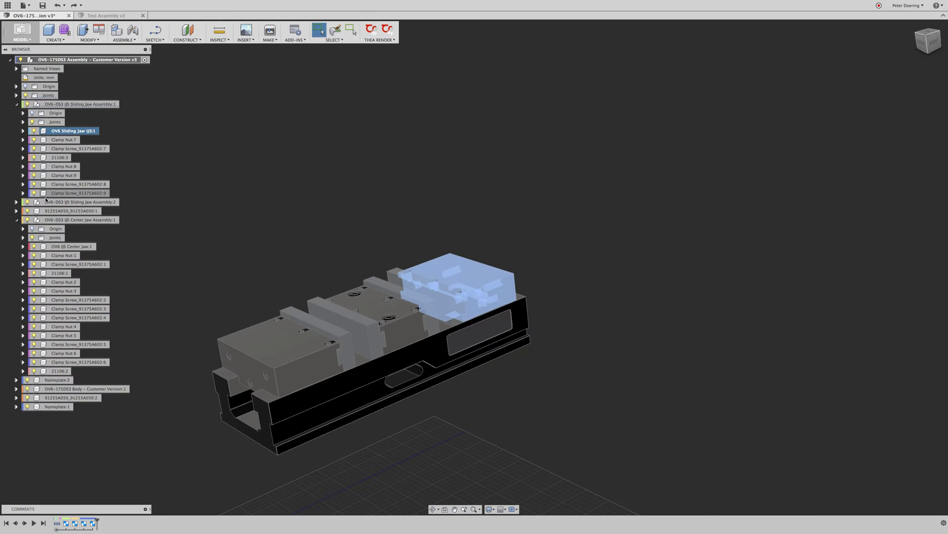
click(16, 202)
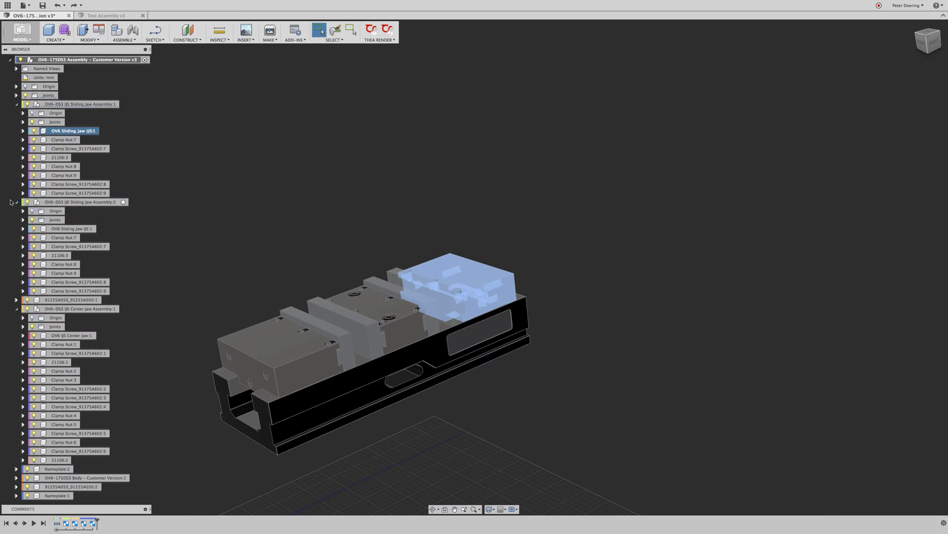
ctrl+click(71, 229)
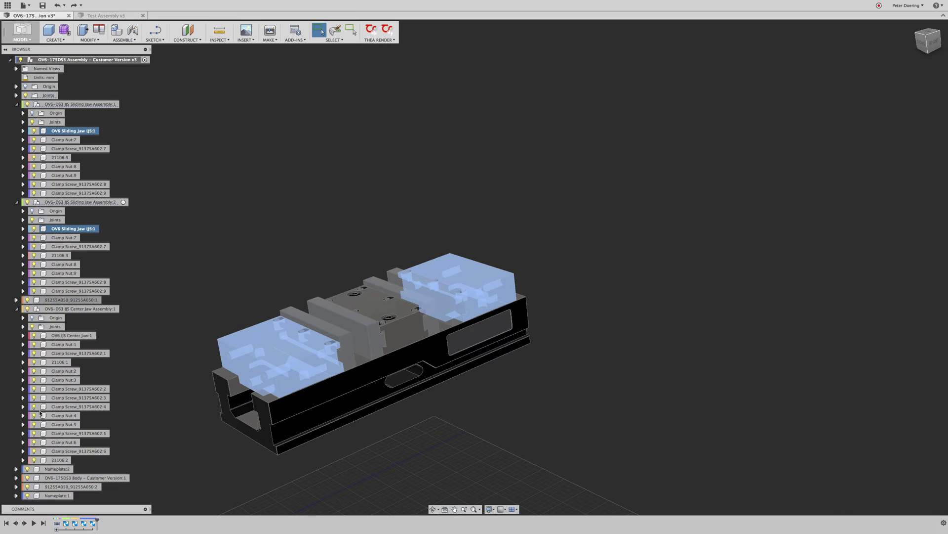
ctrl+click(64, 478)
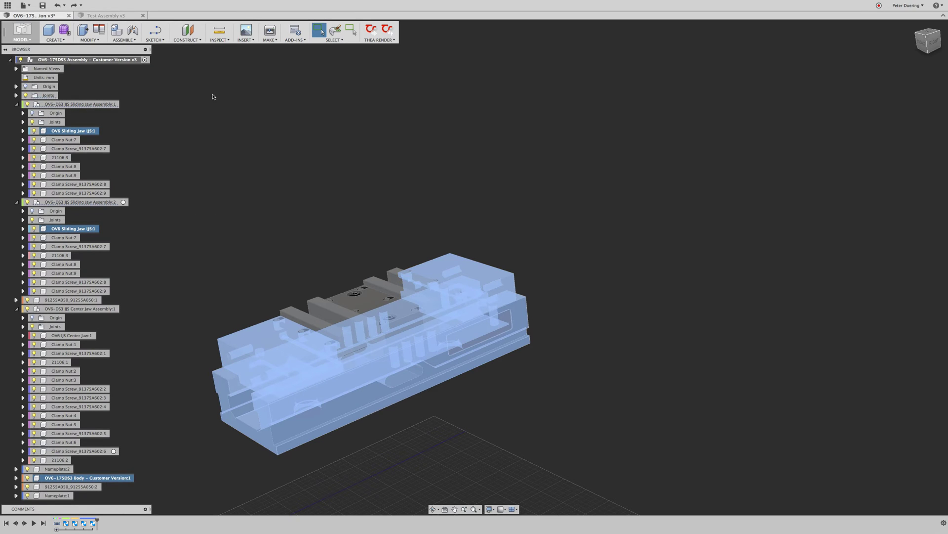
right_click(196, 157)
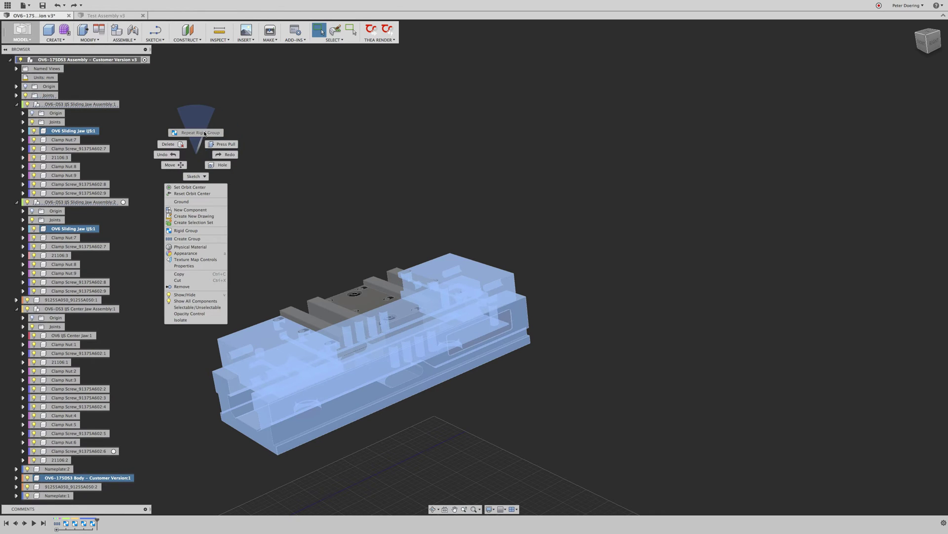
click(205, 133)
click(329, 179)
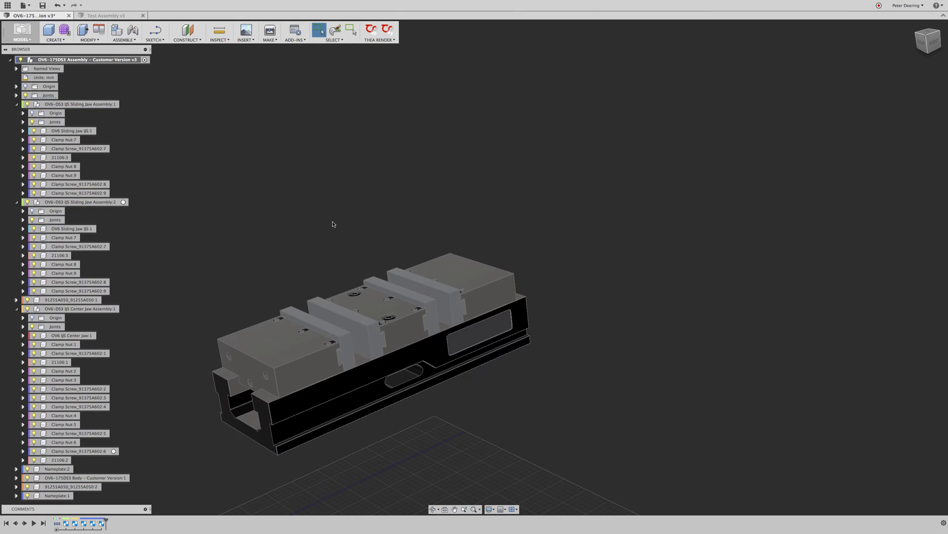
Move the vise freely to check that all its parts travel together, and view it from below
shift+middle_drag(332, 222, 332, 281)
drag(332, 281, 342, 278)
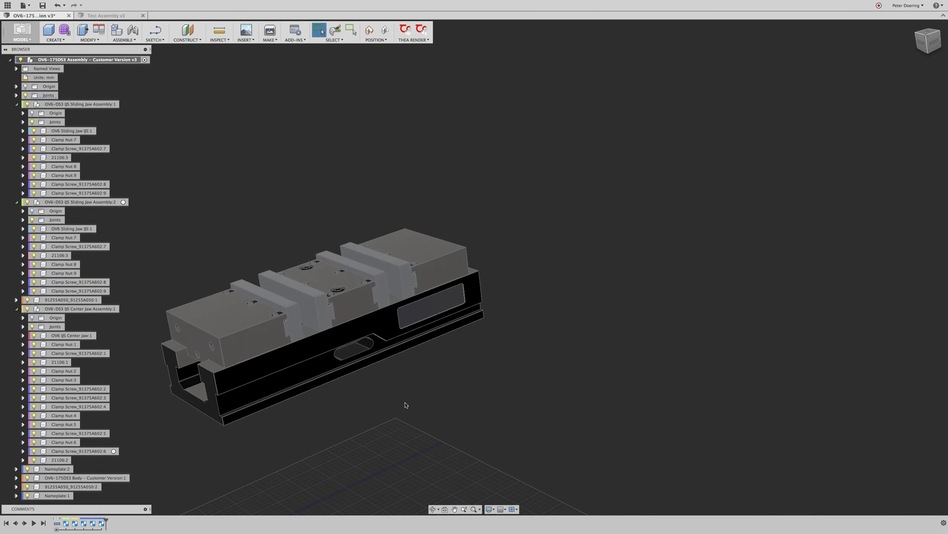
shift+middle_drag(404, 404, 440, 395)
scroll(404, 415, down, 5)
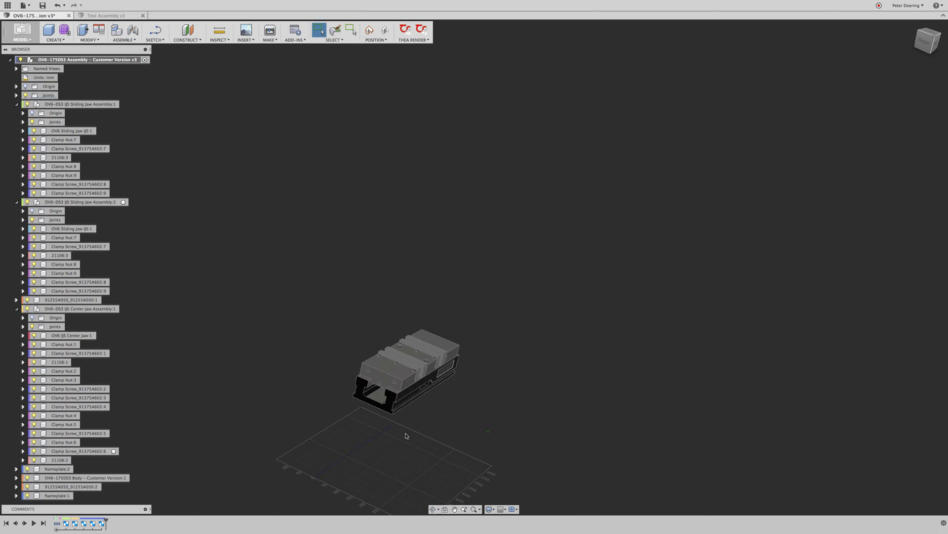
shift+middle_drag(406, 436, 348, 301)
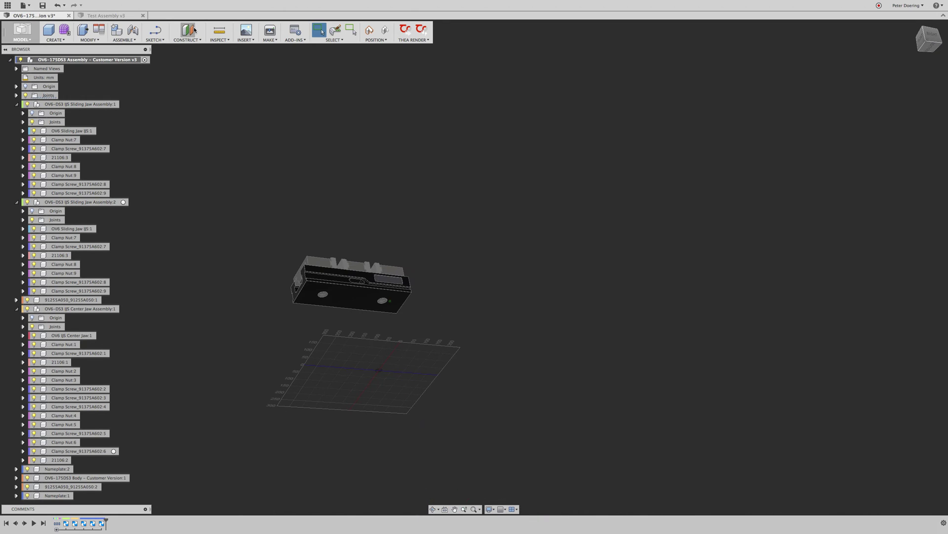
click(137, 31)
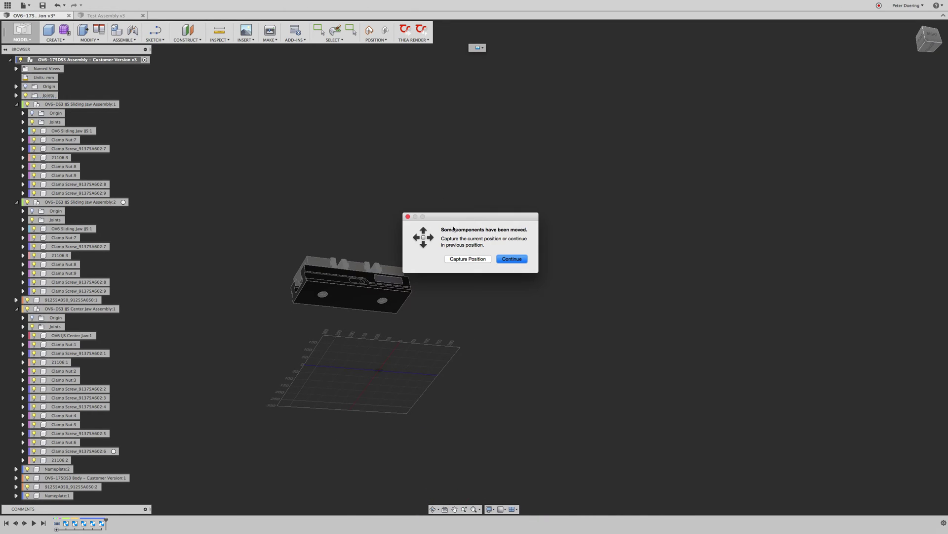
click(511, 258)
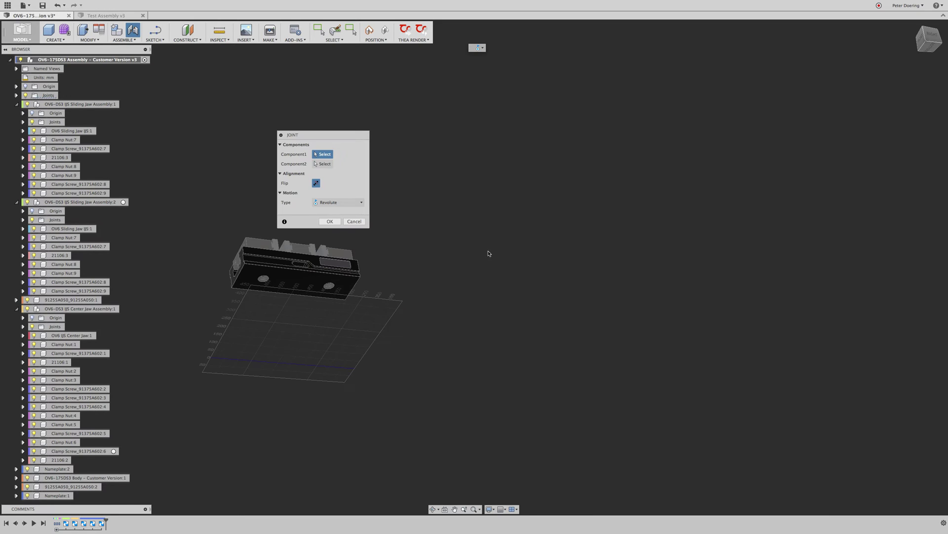
click(354, 221)
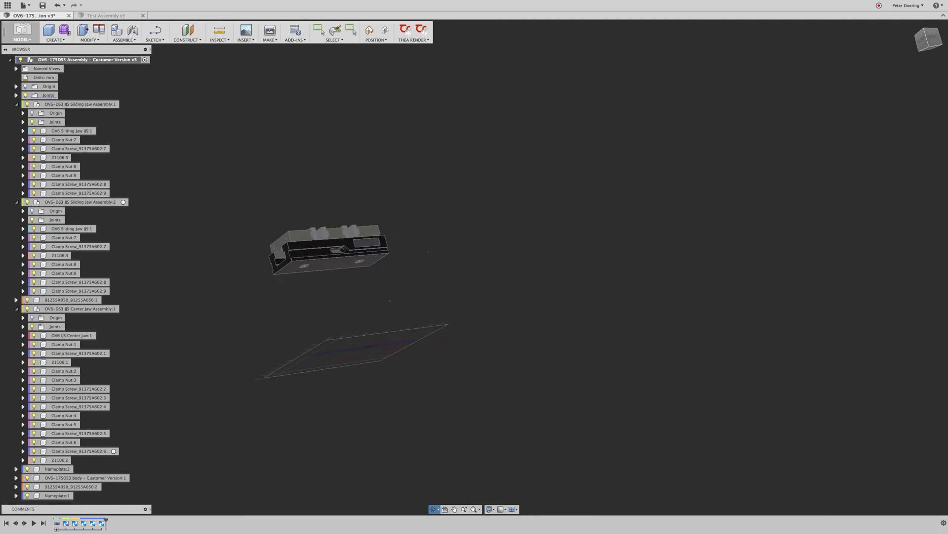
Align the underside of the vise body with the assembly's origin
click(98, 34)
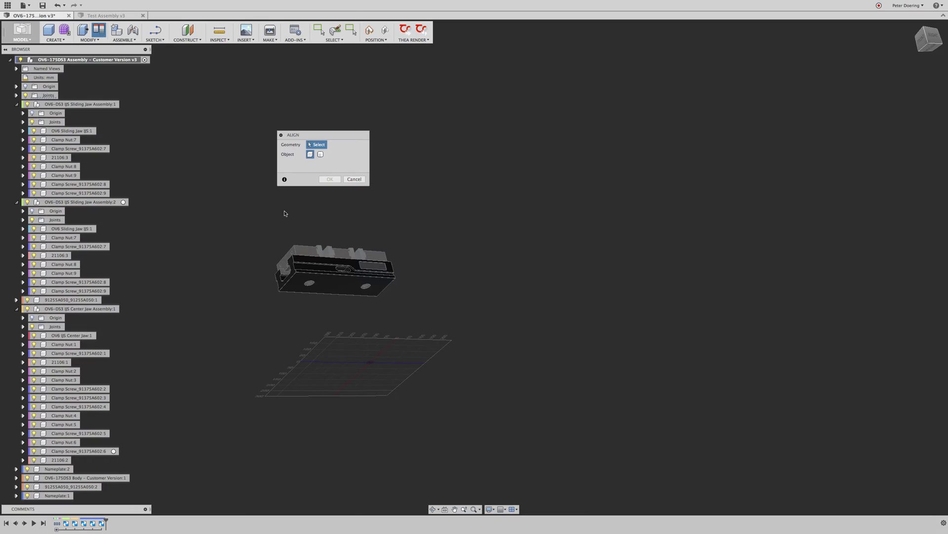
click(337, 286)
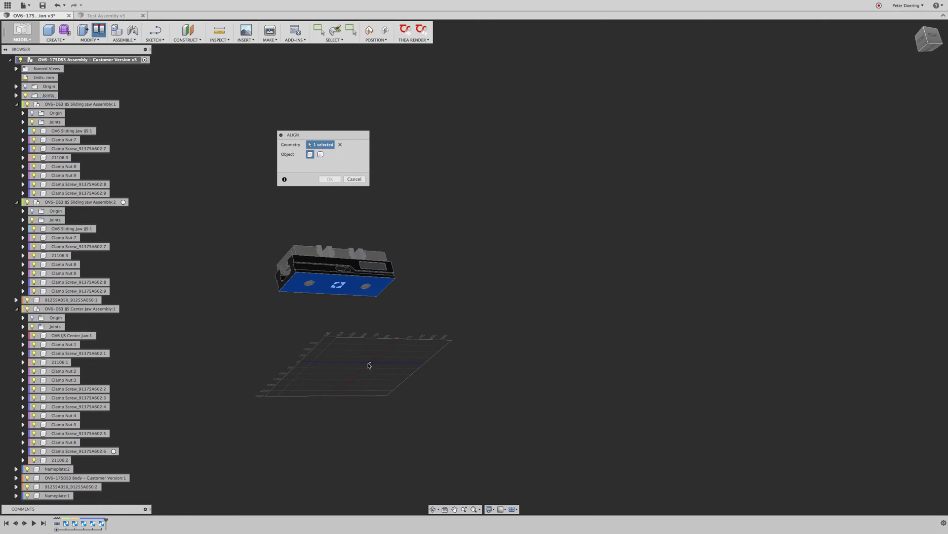
click(371, 366)
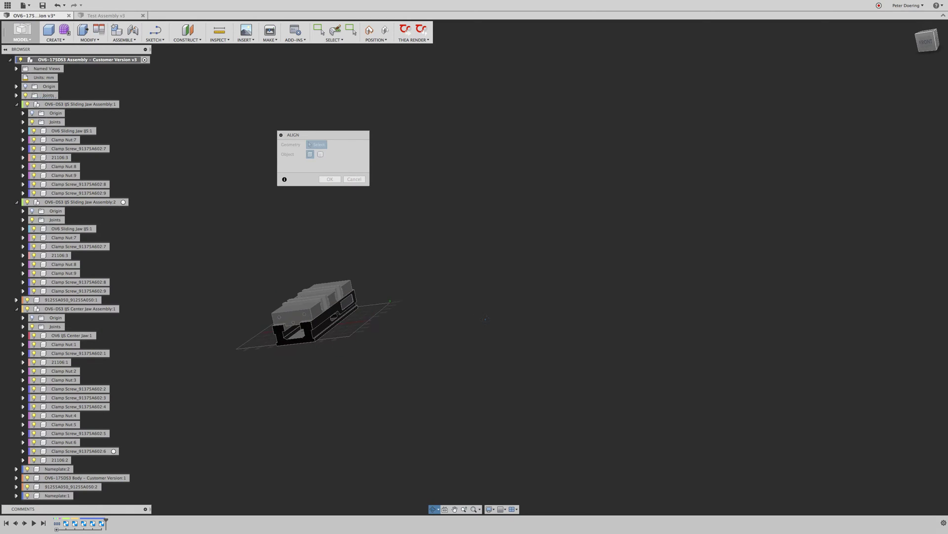
click(329, 179)
shift+middle_drag(444, 277, 504, 299)
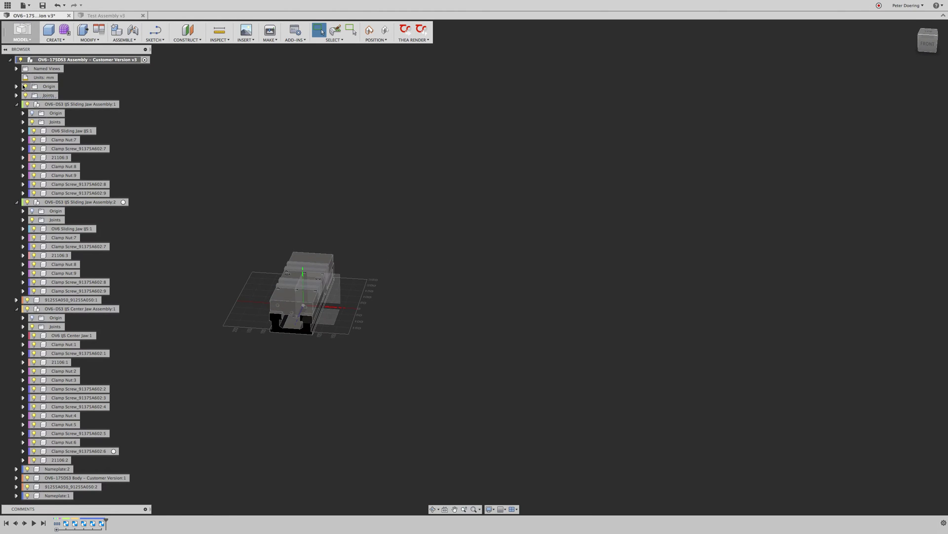
shift+middle_drag(355, 138, 287, 165)
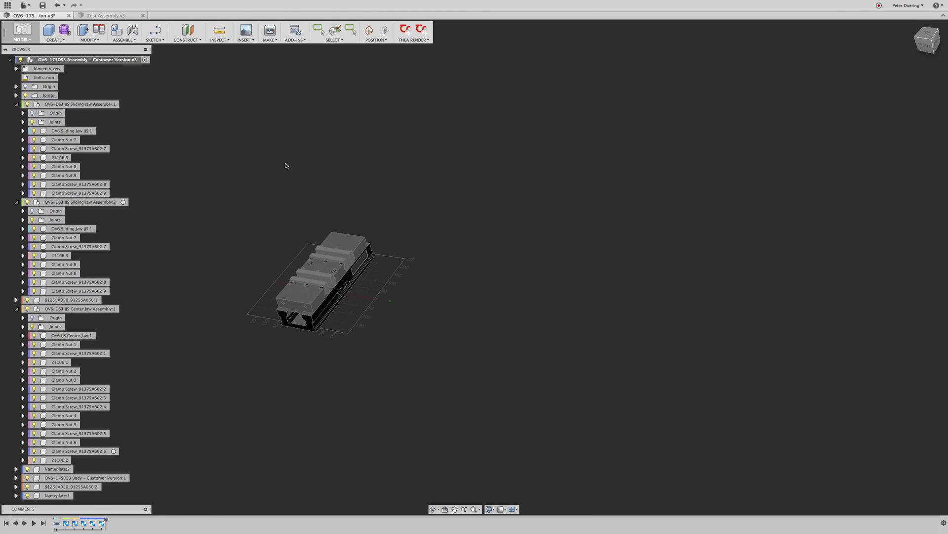
Collapse both sliding jaw assemblies and the center jaw assembly in the component tree
click(16, 104)
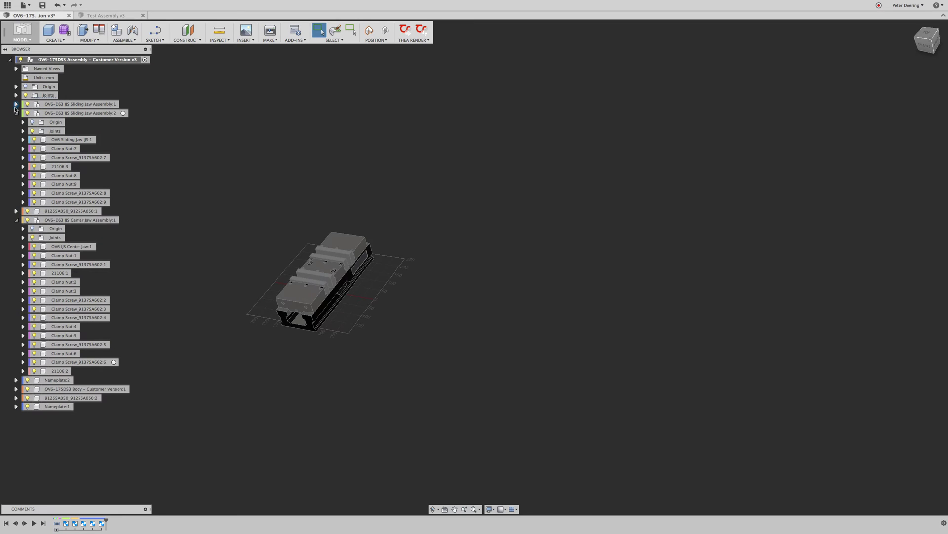
click(16, 114)
click(17, 131)
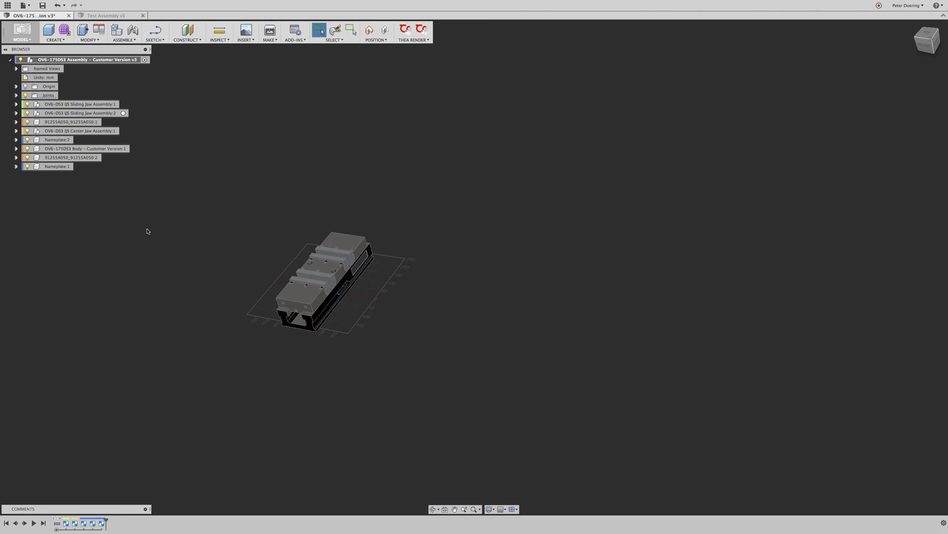
Ground the OV6-175DS3 vise body, capturing its current position
shift+middle_drag(516, 386, 560, 343)
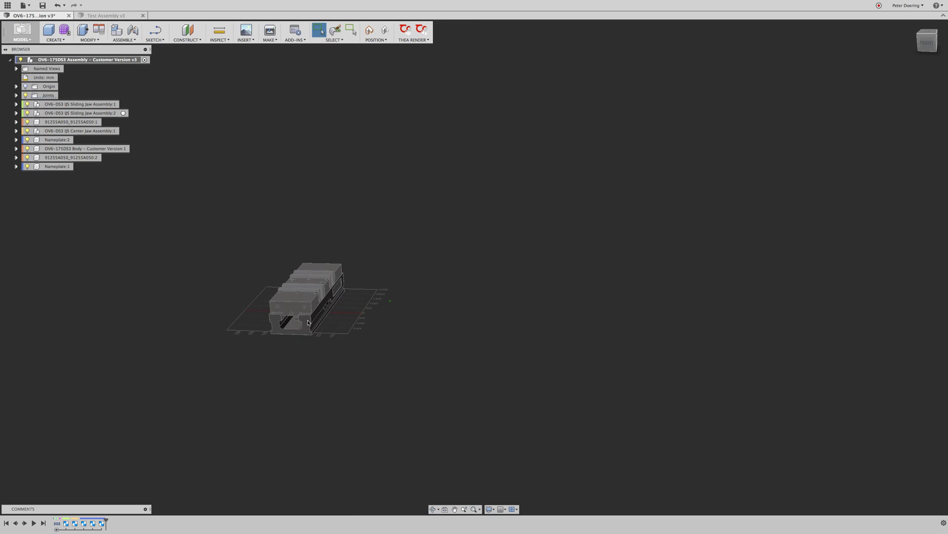
right_click(307, 319)
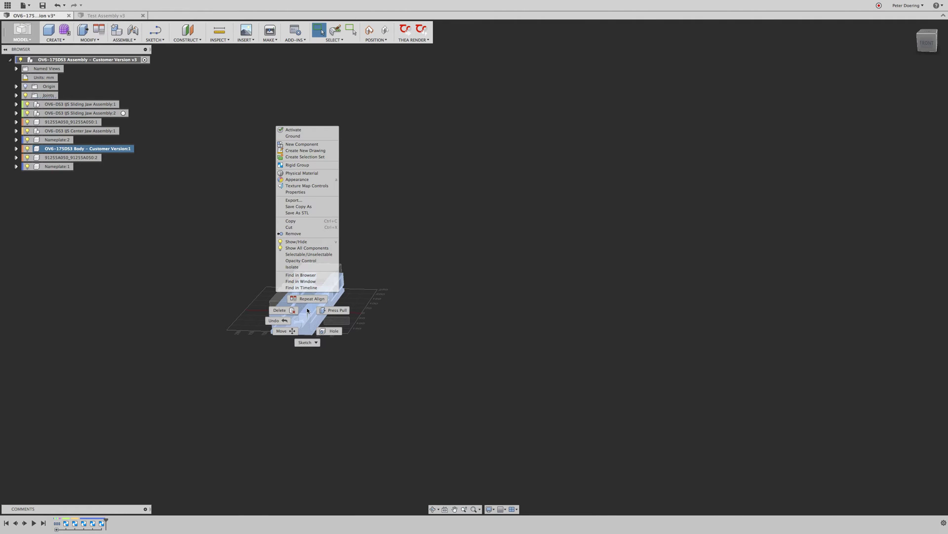
click(293, 136)
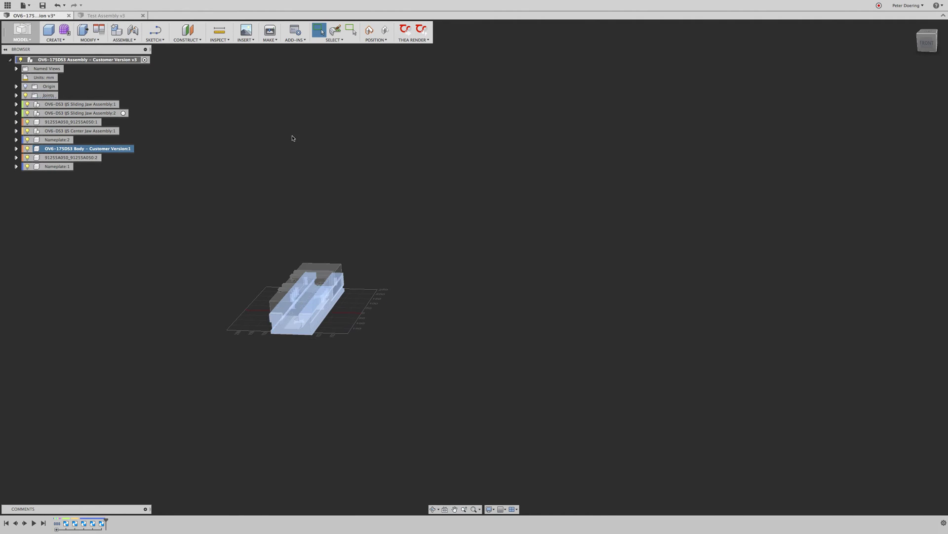
click(477, 261)
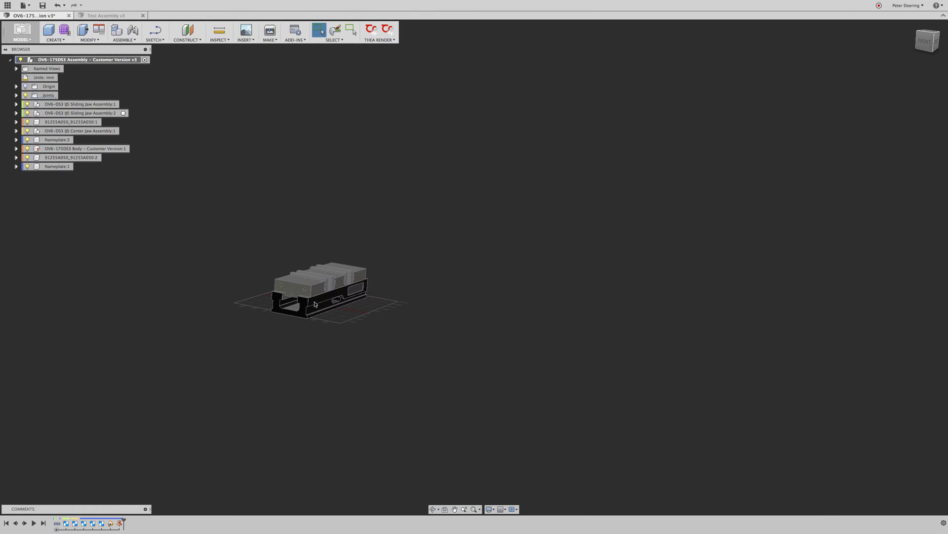
Save the grounded vise assembly as a new version
shift+middle_drag(314, 302, 455, 348)
scroll(398, 355, up, 5)
scroll(455, 348, up, 2)
click(43, 5)
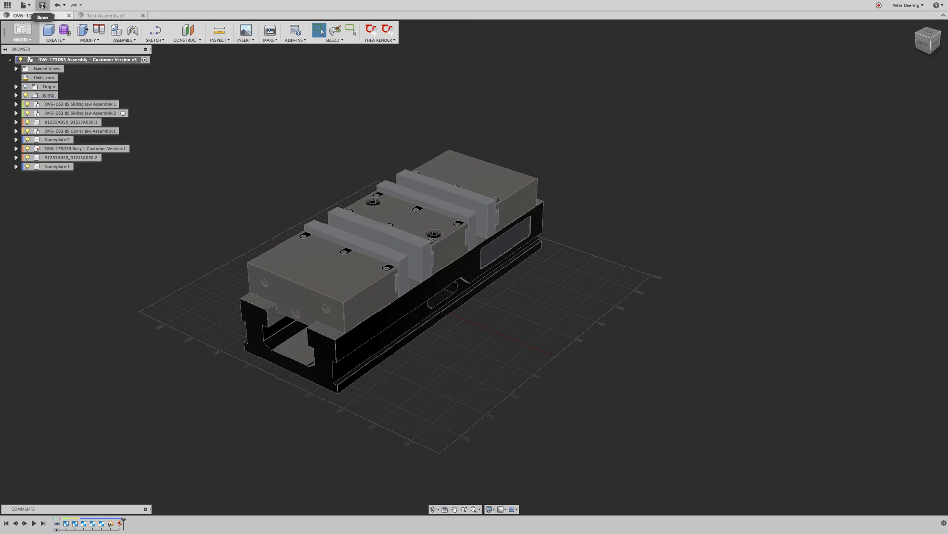
click(475, 266)
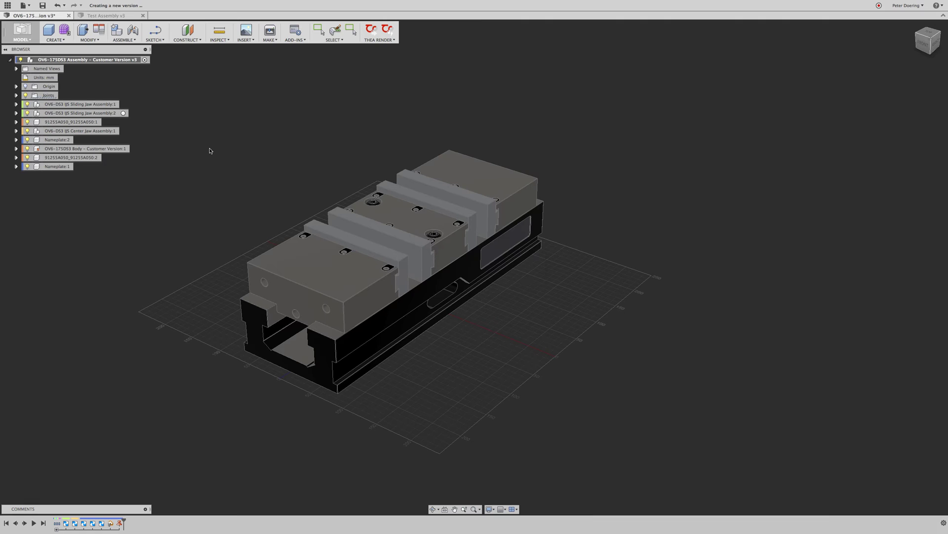
Insert the OV6-175DS3 vise assembly into the Test Assembly design and move it toward one edge of the tabletop
click(7, 6)
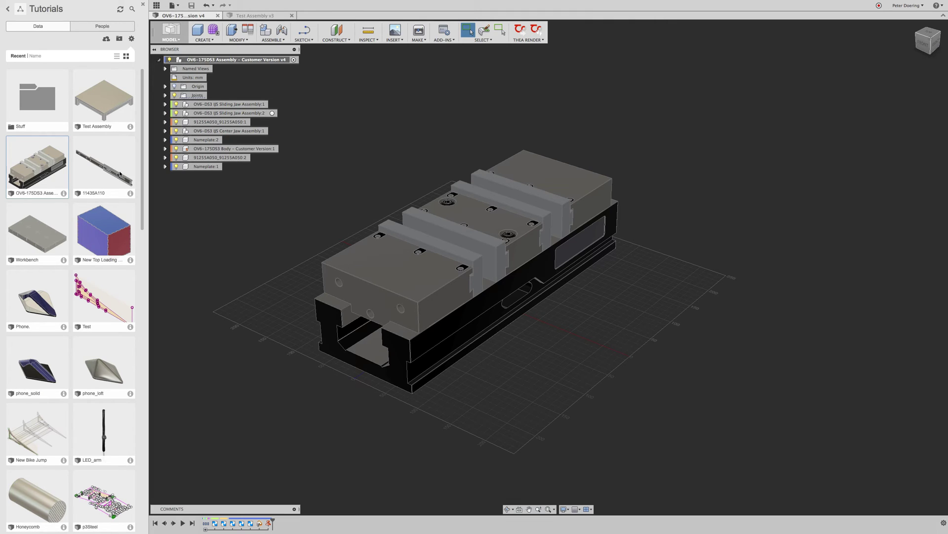
click(261, 17)
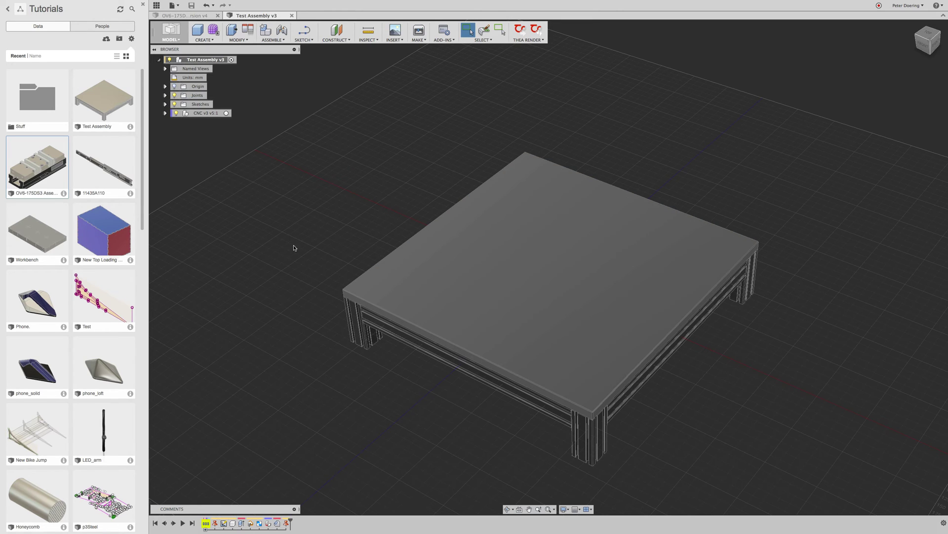
right_click(44, 178)
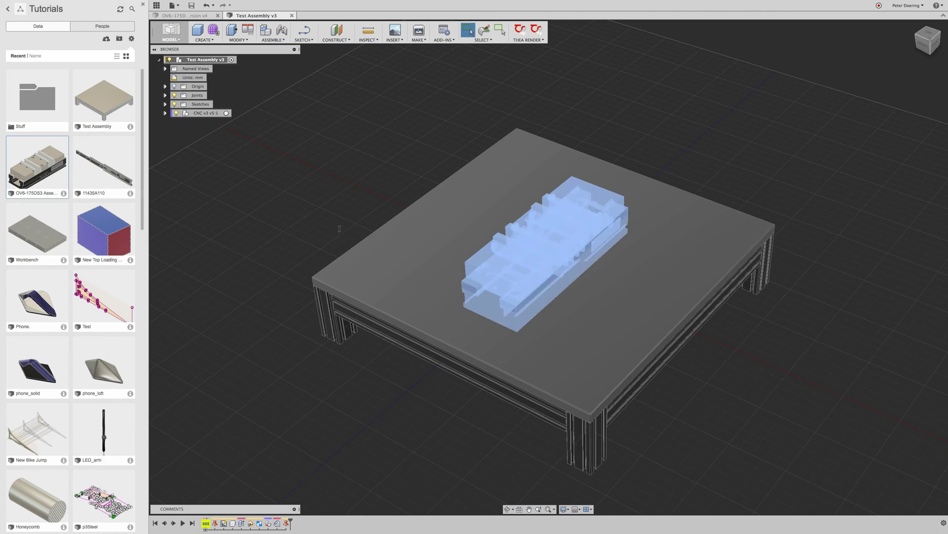
click(330, 261)
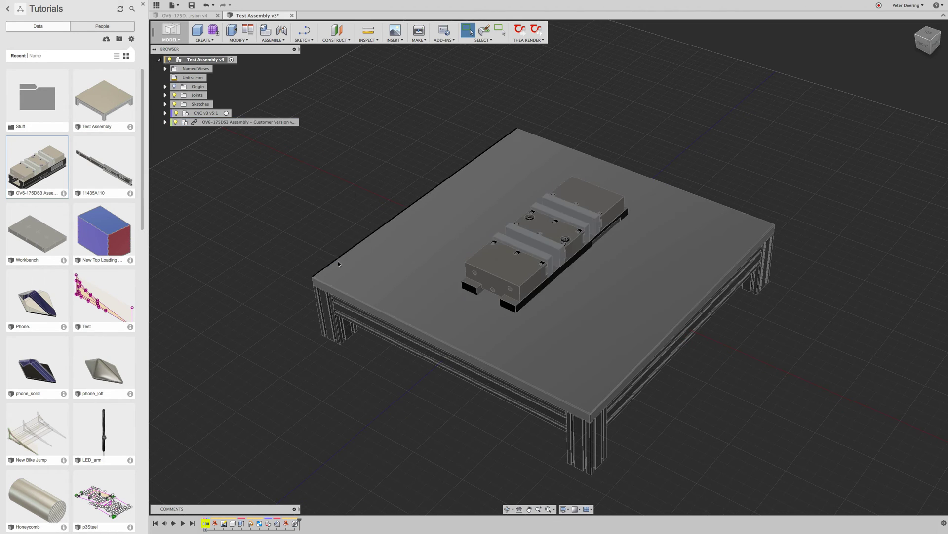
drag(494, 269, 435, 230)
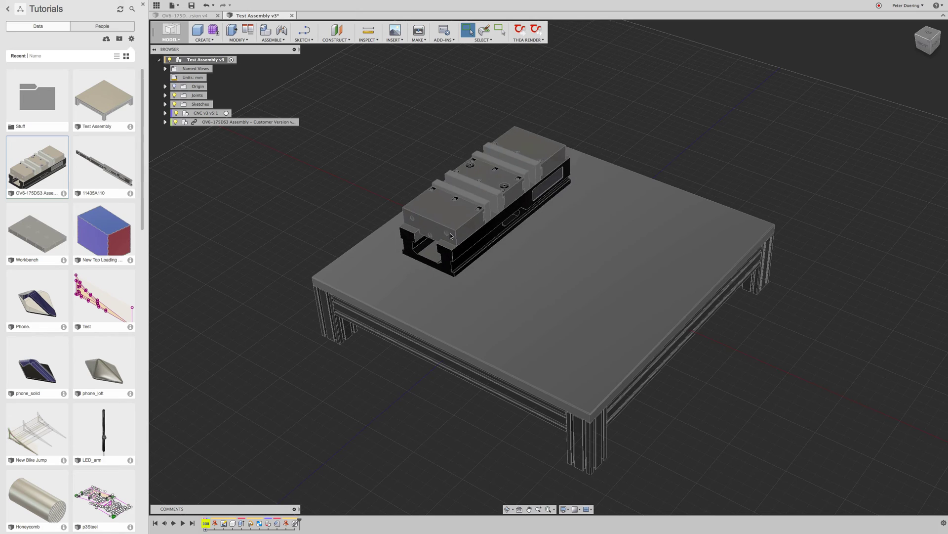
shift+middle_drag(330, 318, 300, 176)
click(229, 122)
right_click(231, 122)
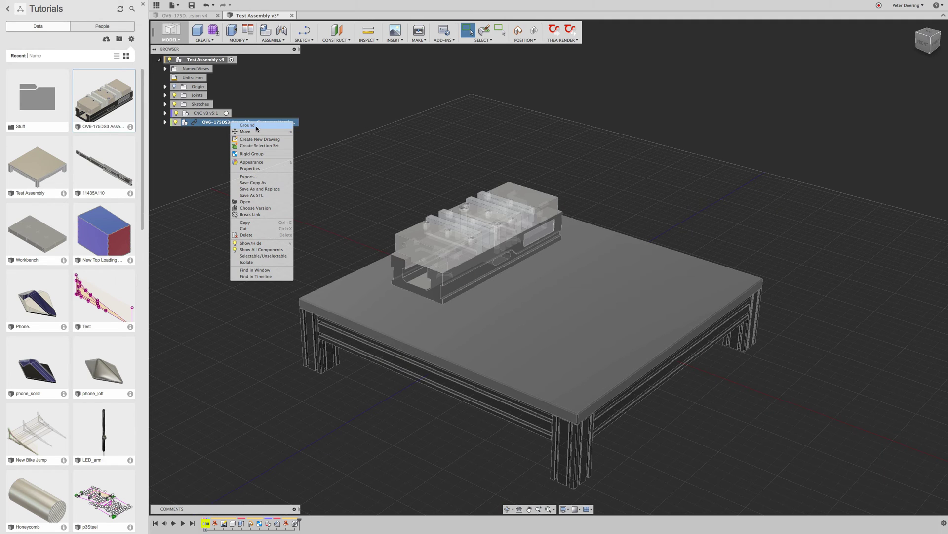
click(370, 134)
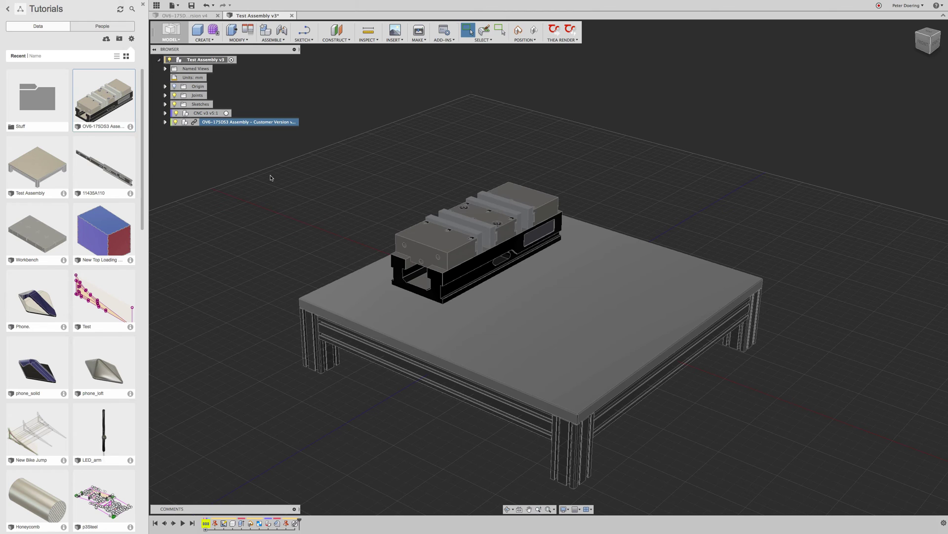
Ground the second 91255A050 screw inside the inserted vise, capturing the current position, and unground it again
click(166, 121)
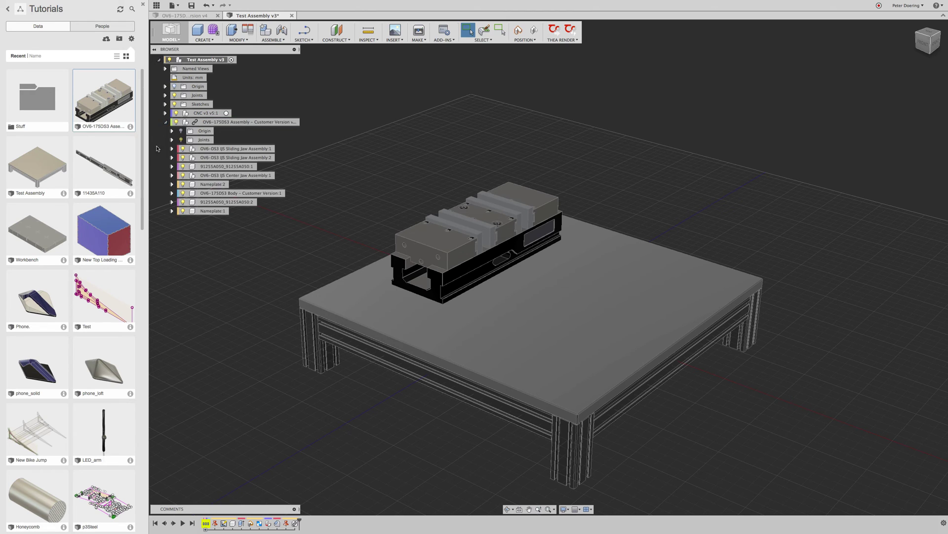
right_click(213, 203)
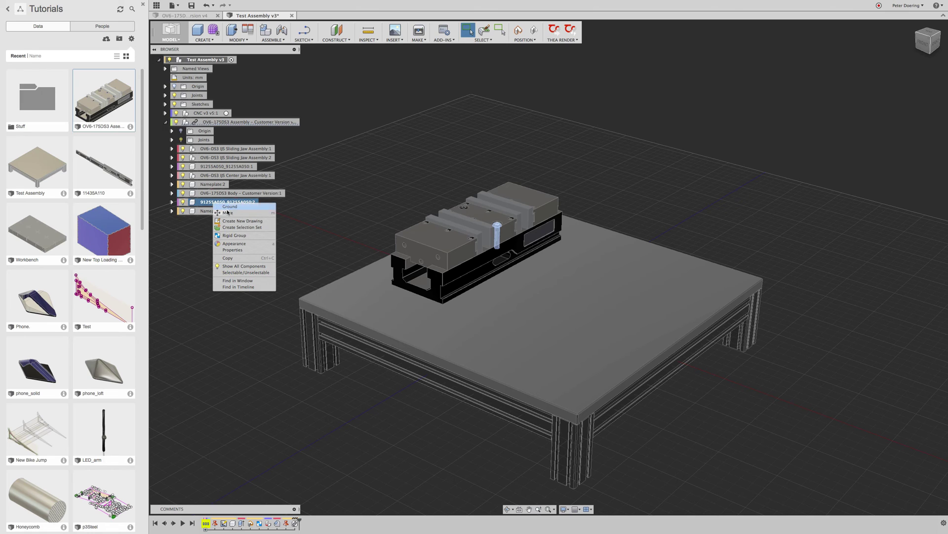
click(227, 212)
click(466, 264)
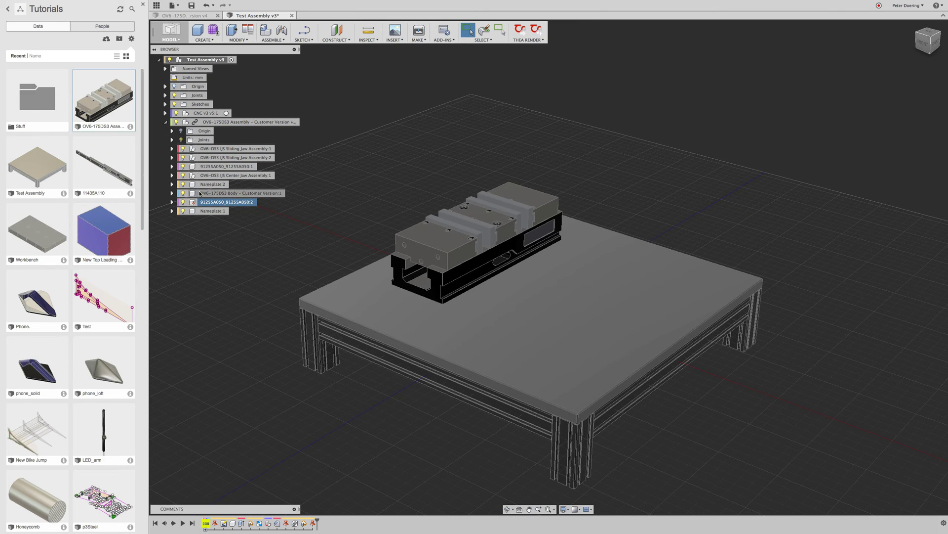
right_click(219, 202)
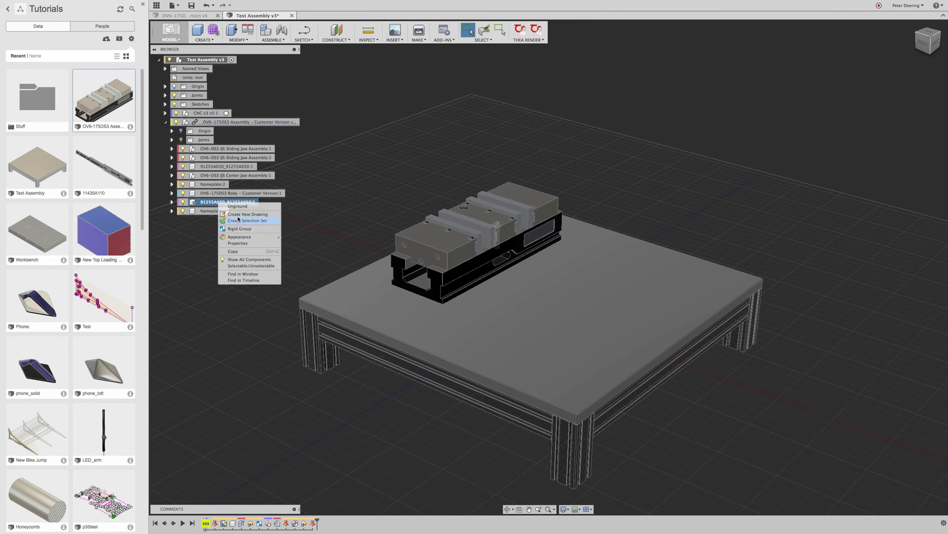
click(245, 206)
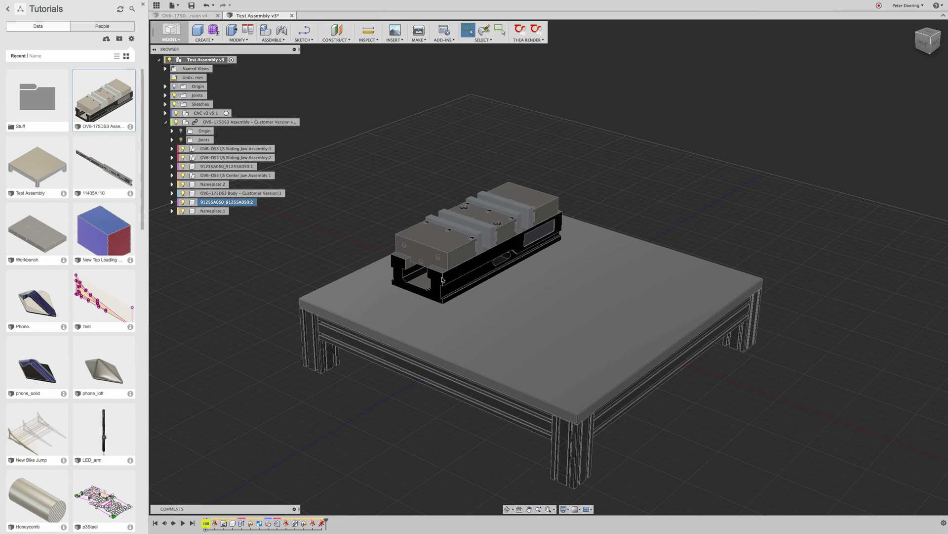
Move the vise toward the outer edge of the table, testing that all its parts travel as one unit
drag(442, 279, 435, 251)
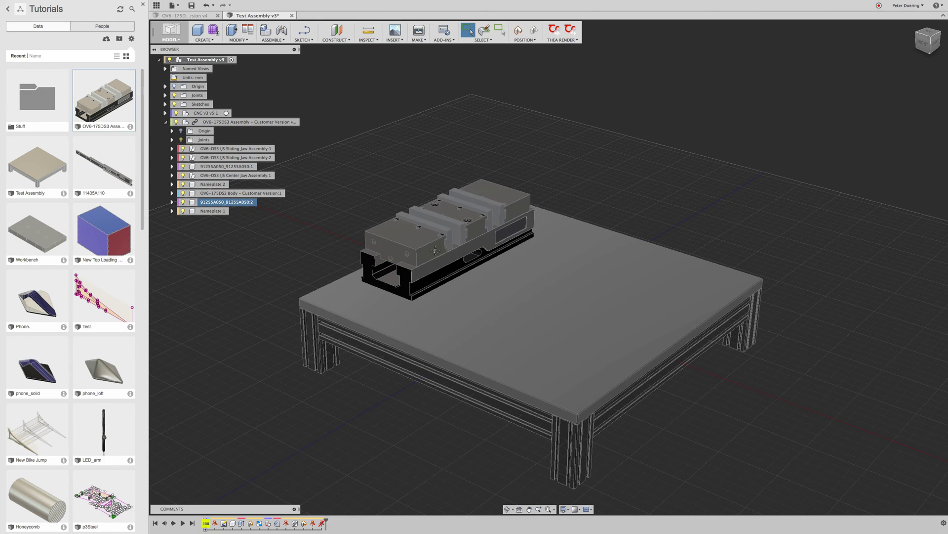
middle_drag(436, 251, 438, 208)
drag(438, 227, 440, 182)
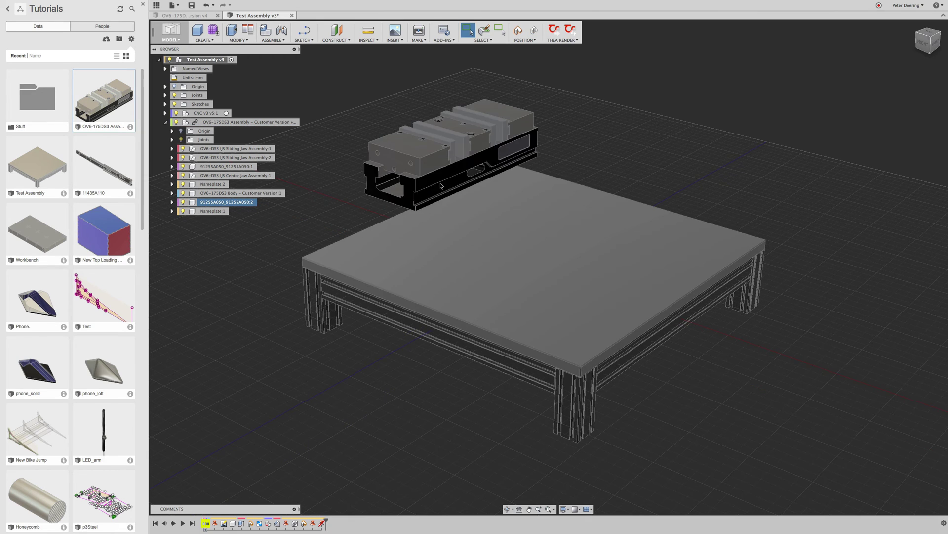
Capture the current position, create a revolute joint between the centres of the vise's underside and the tabletop, and rotate the vise to test it
click(280, 41)
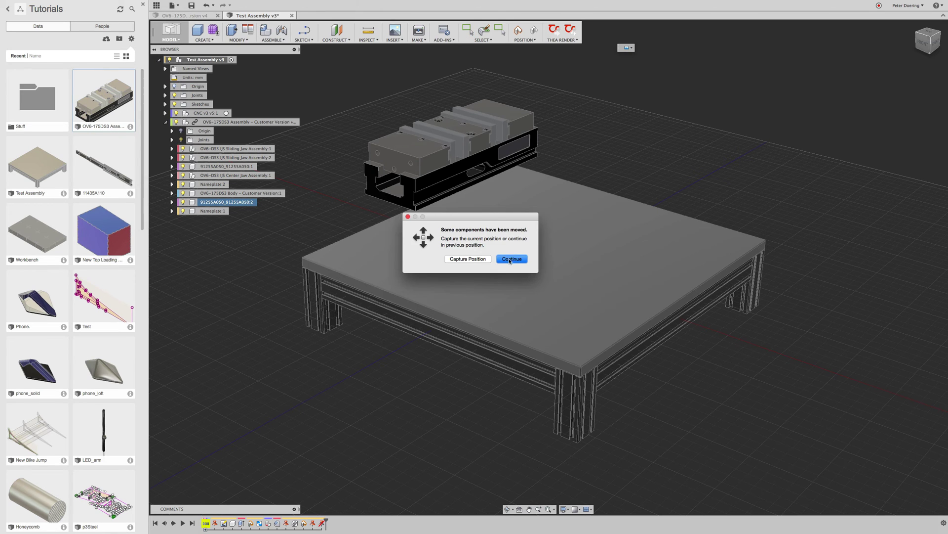
click(468, 259)
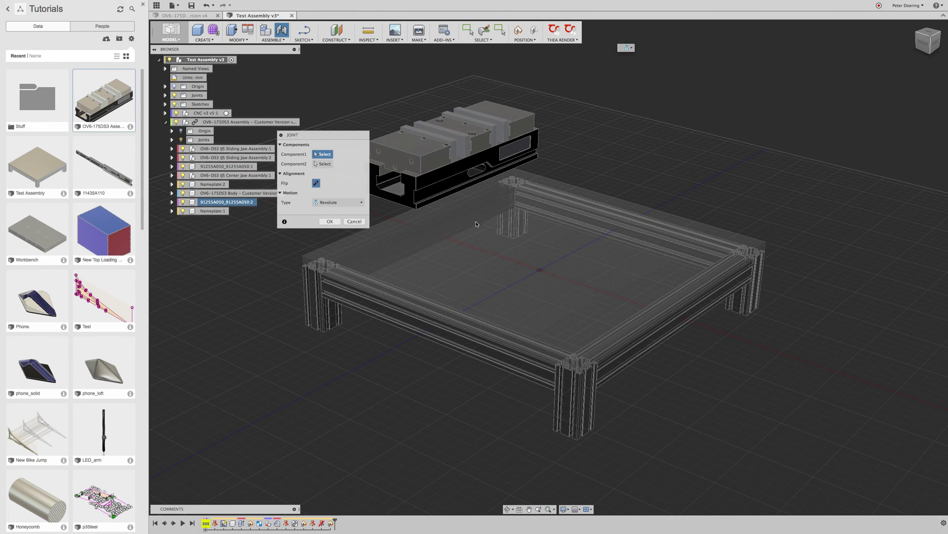
shift+middle_drag(601, 227, 475, 255)
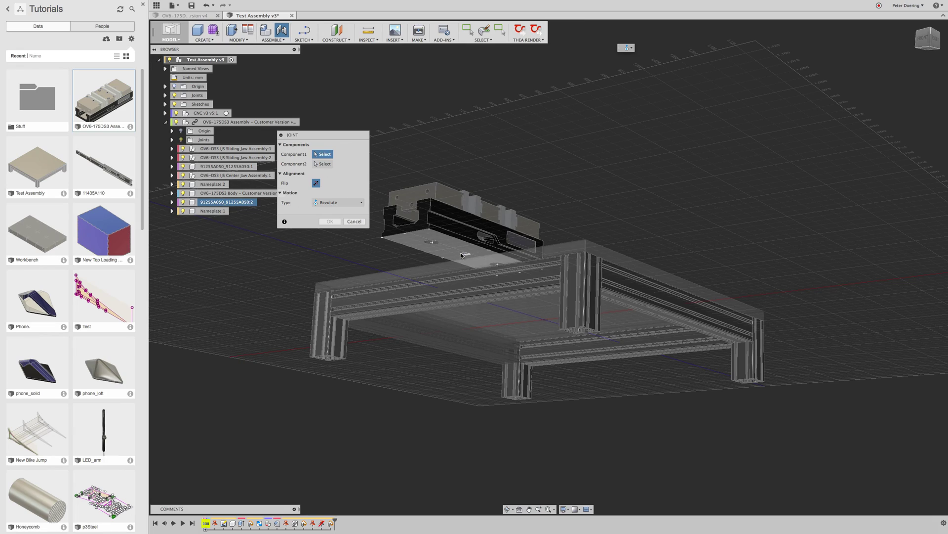
click(464, 255)
mouse_move(534, 256)
shift+middle_down()
mouse_move(544, 280)
mouse_move(544, 252)
shift+middle_up()
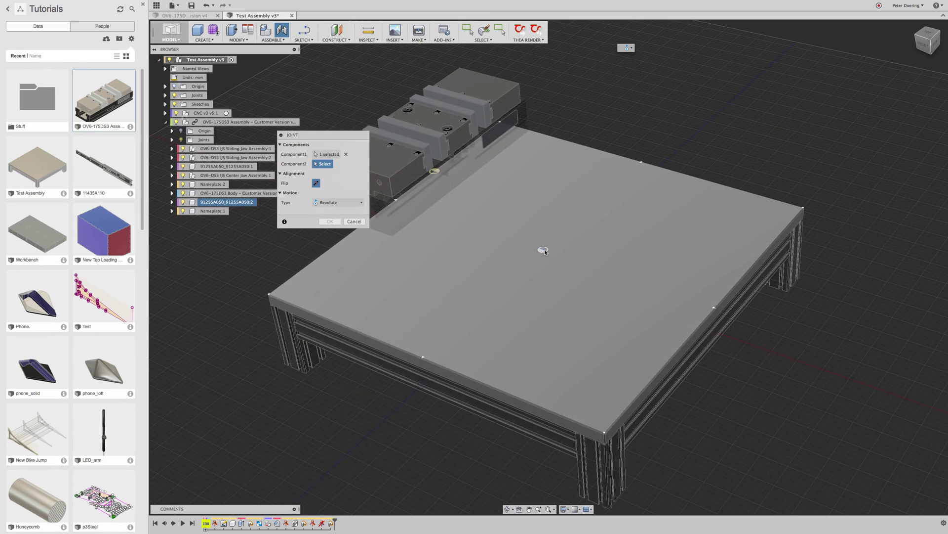
click(544, 252)
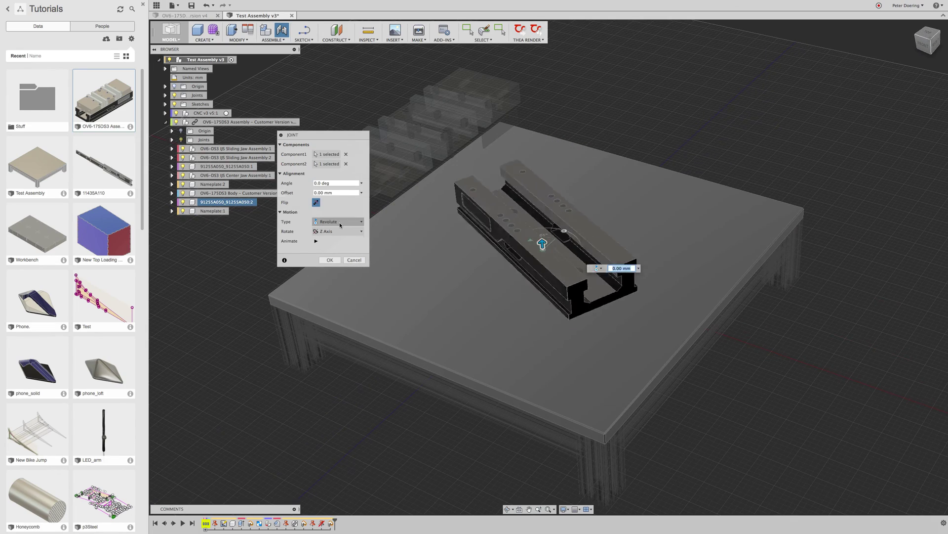
click(330, 259)
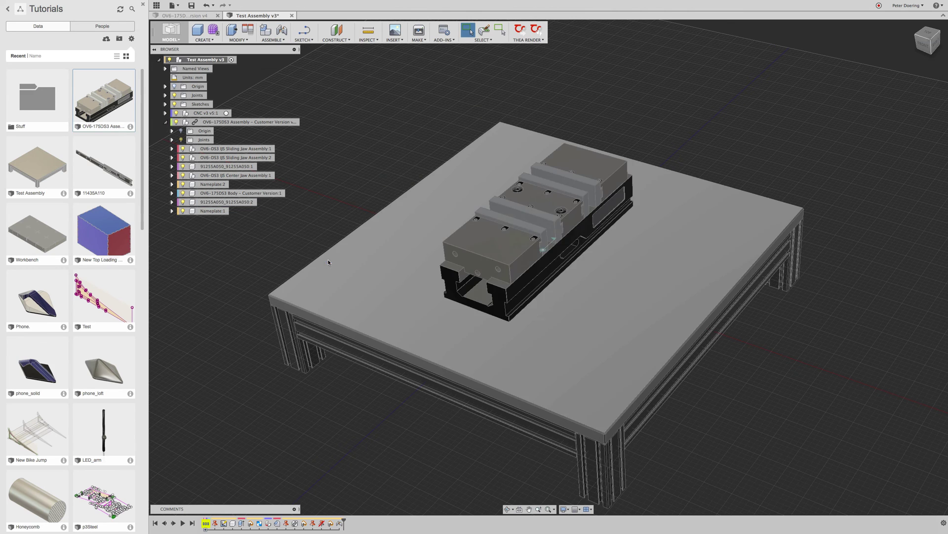
drag(626, 210, 522, 188)
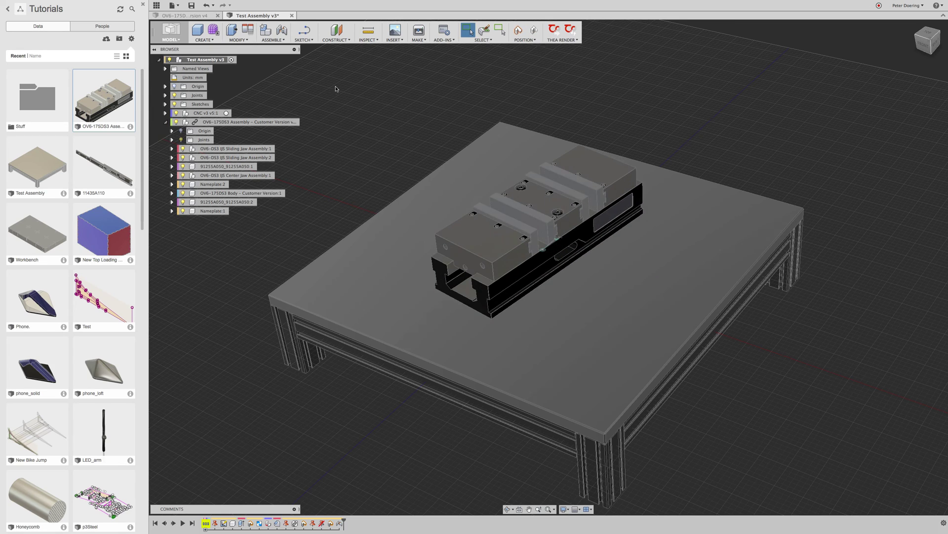
shift+scroll(360, 131, down, 3)
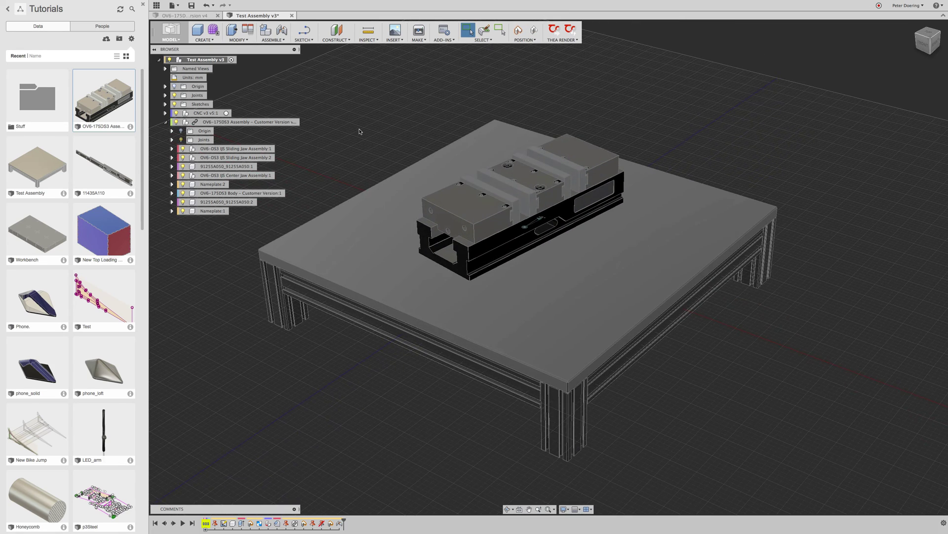
Break the link of the inserted OV6-175DS3 assembly, capturing the current position, and rotate the vise on the tabletop
right_click(234, 123)
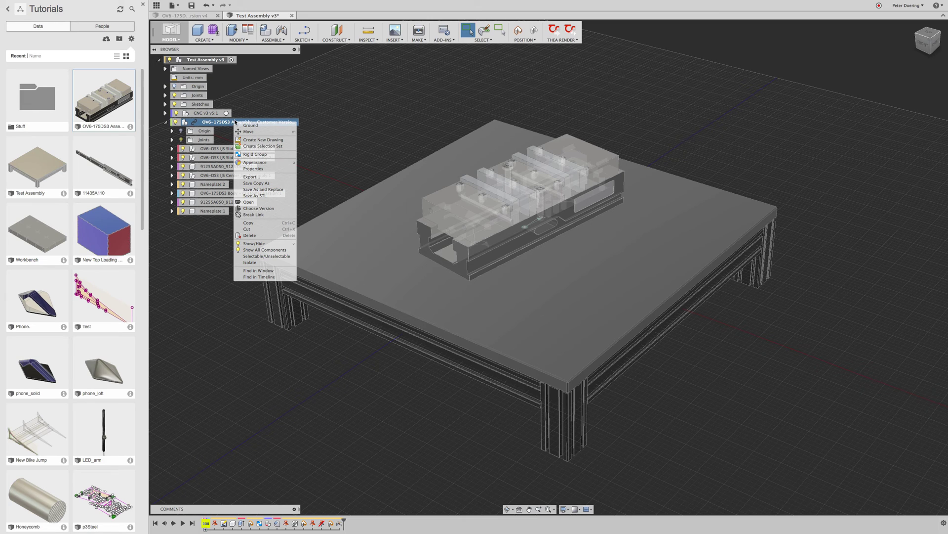
click(259, 215)
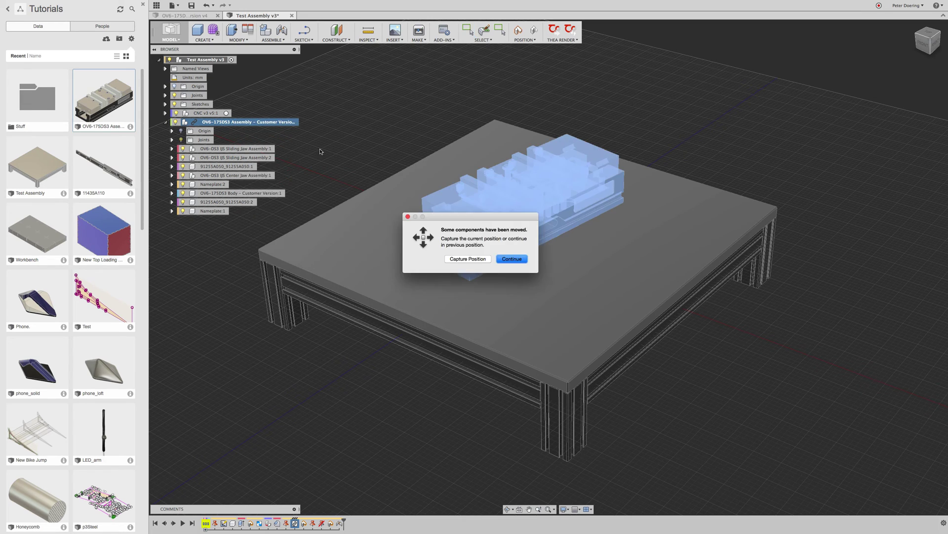
click(467, 258)
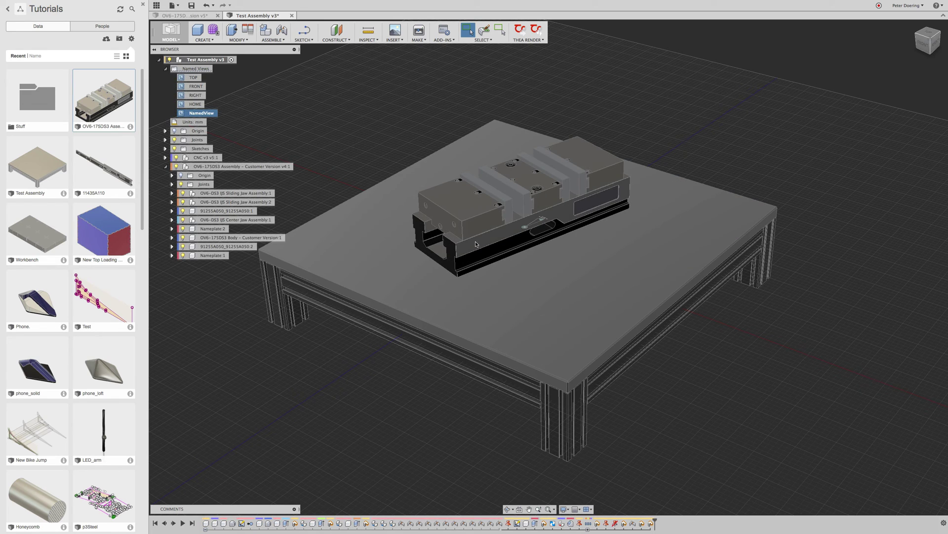
drag(453, 244, 483, 238)
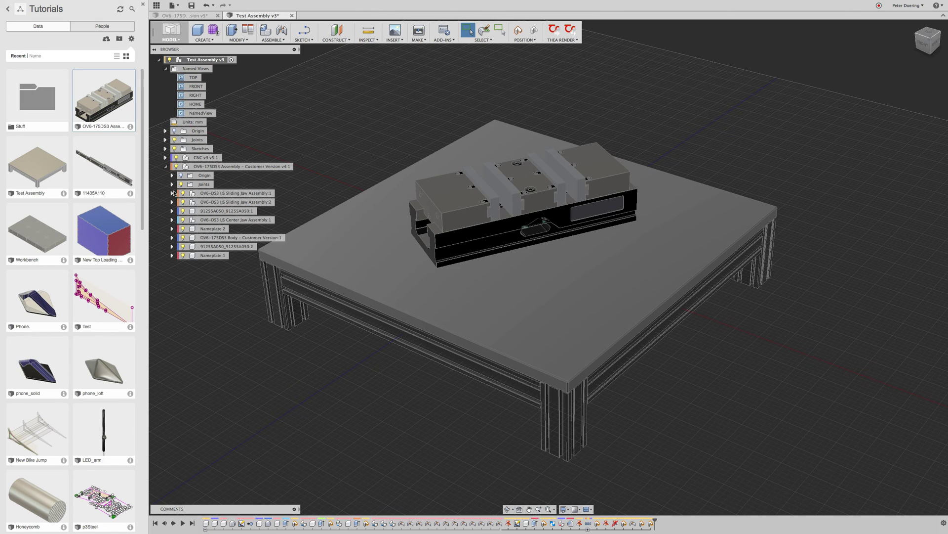
Switch to the OV6-175DS3 vise design and examine where its origin lies relative to the underside and the body component
click(196, 16)
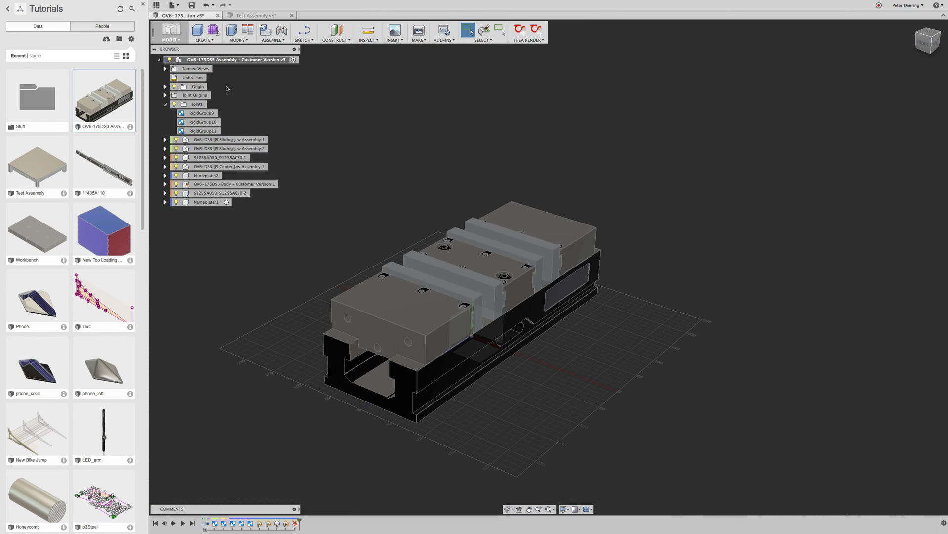
shift+middle_drag(555, 394, 547, 419)
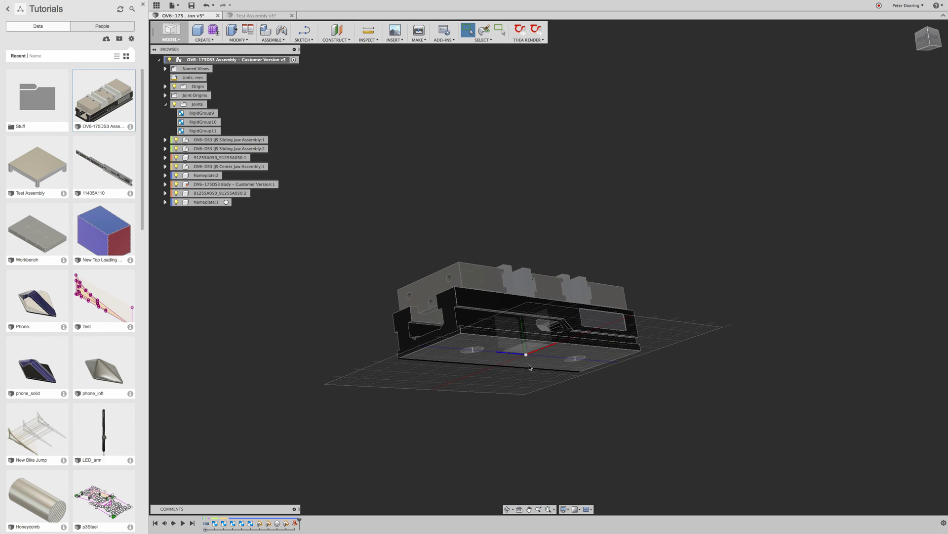
shift+middle_drag(526, 354, 482, 262)
click(208, 184)
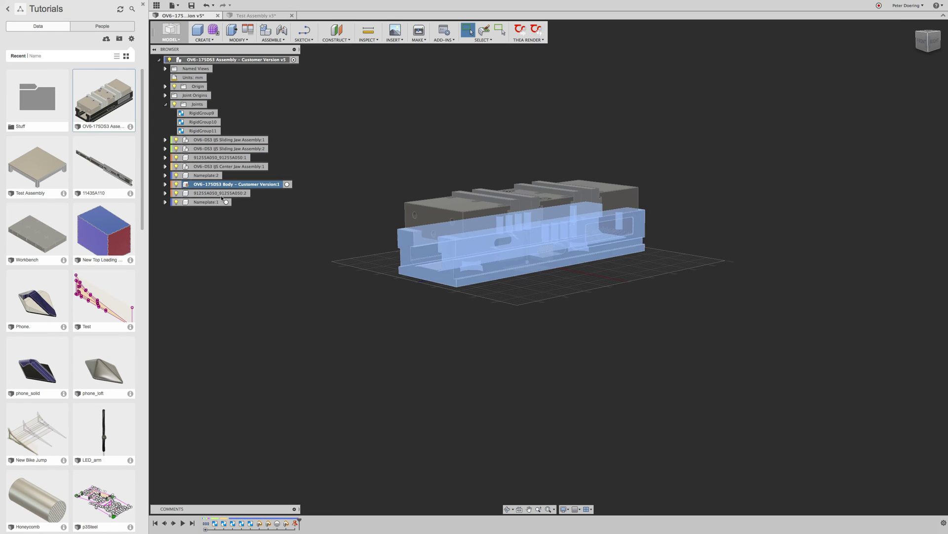
click(265, 218)
middle_drag(266, 218, 266, 221)
Return to the Test Assembly design and show the origin of the OV6-175DS3 vise component
click(258, 16)
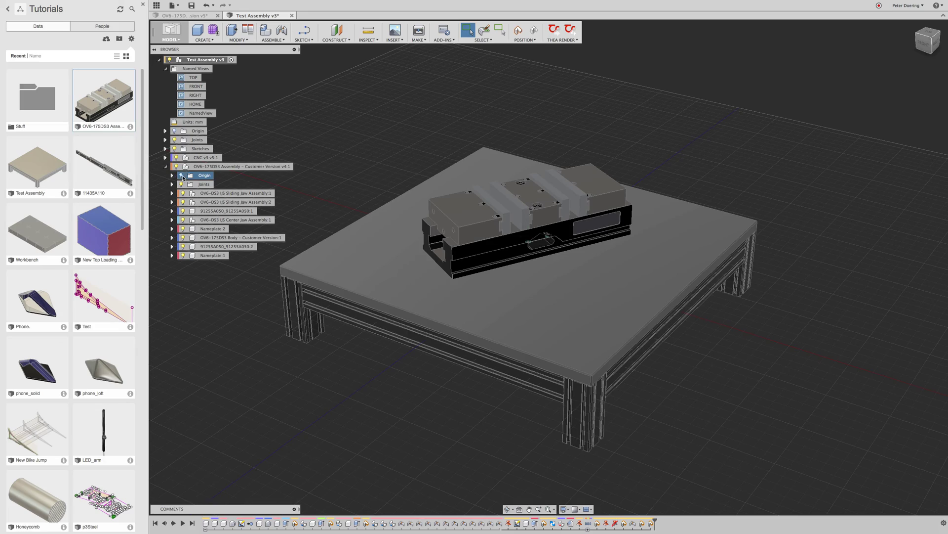
click(180, 176)
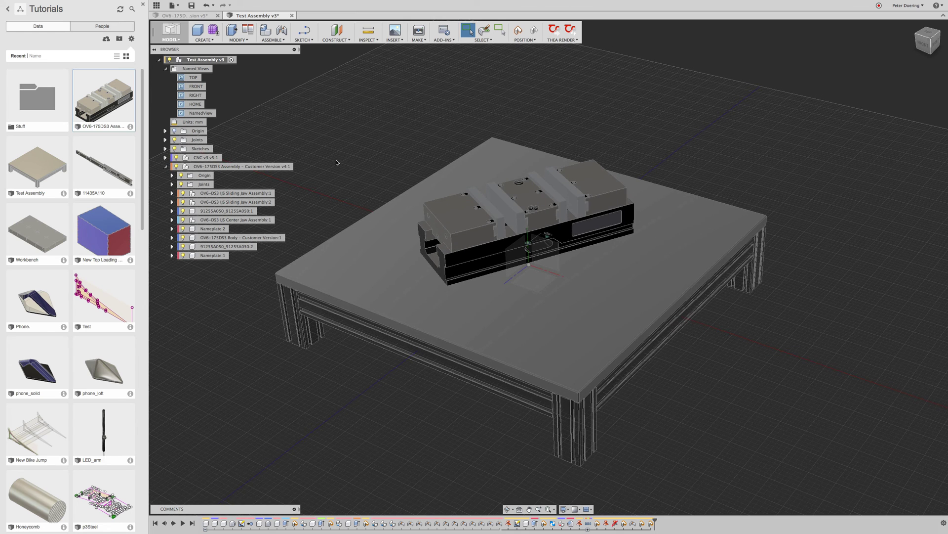
click(202, 16)
click(265, 16)
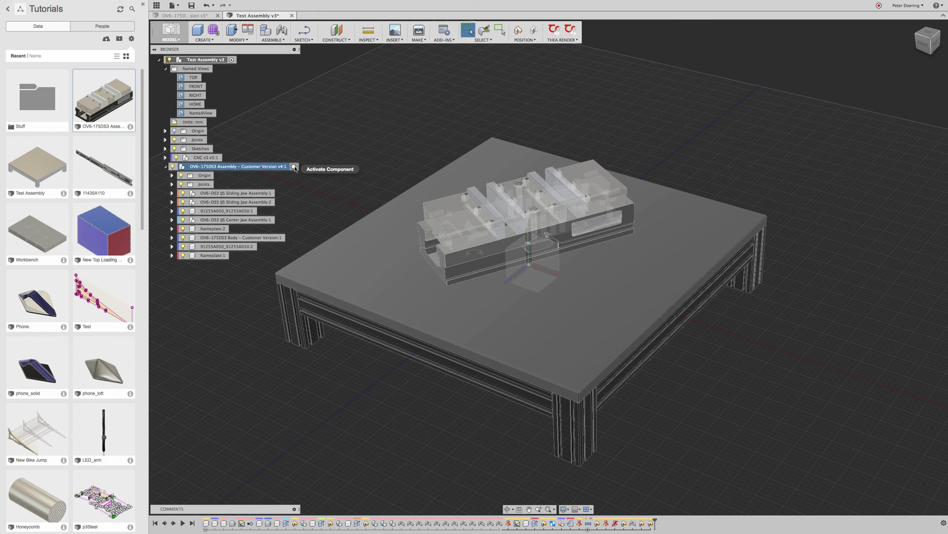
Activate the OV6-175DS3 vise component in Test Assembly and isolate it from the table
click(294, 167)
right_click(252, 168)
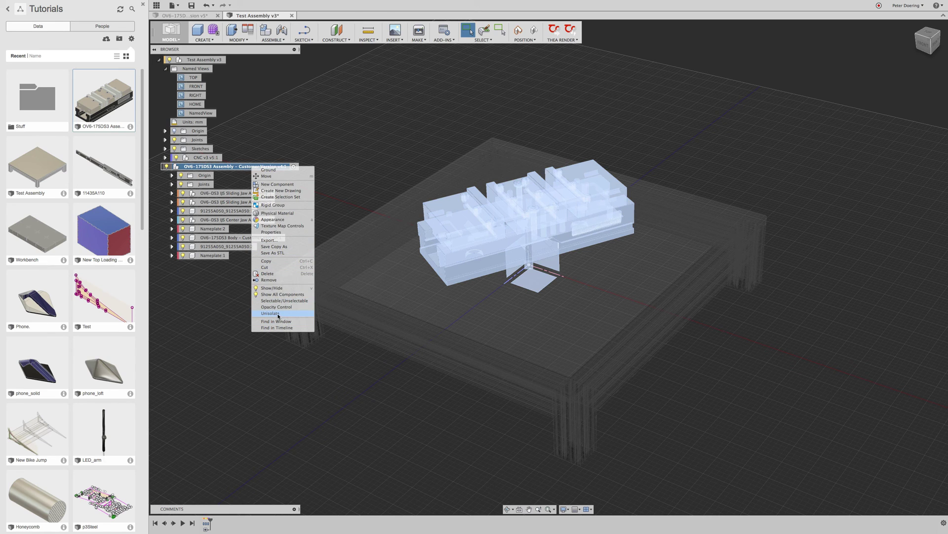
click(368, 166)
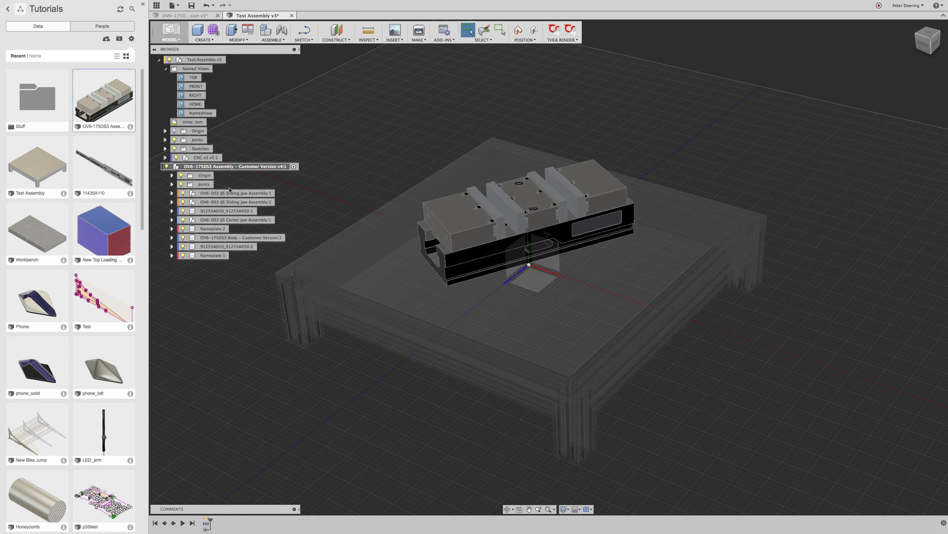
right_click(239, 167)
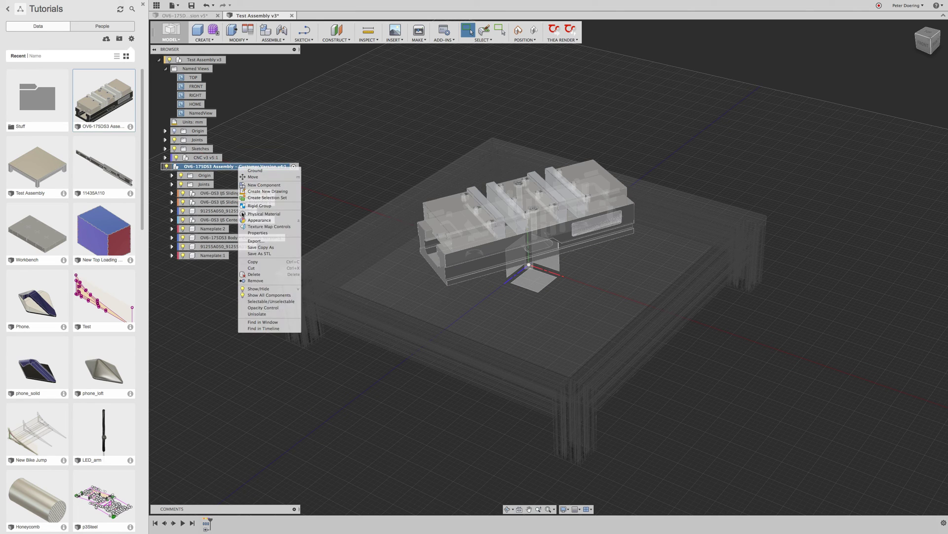
click(257, 315)
right_click(246, 167)
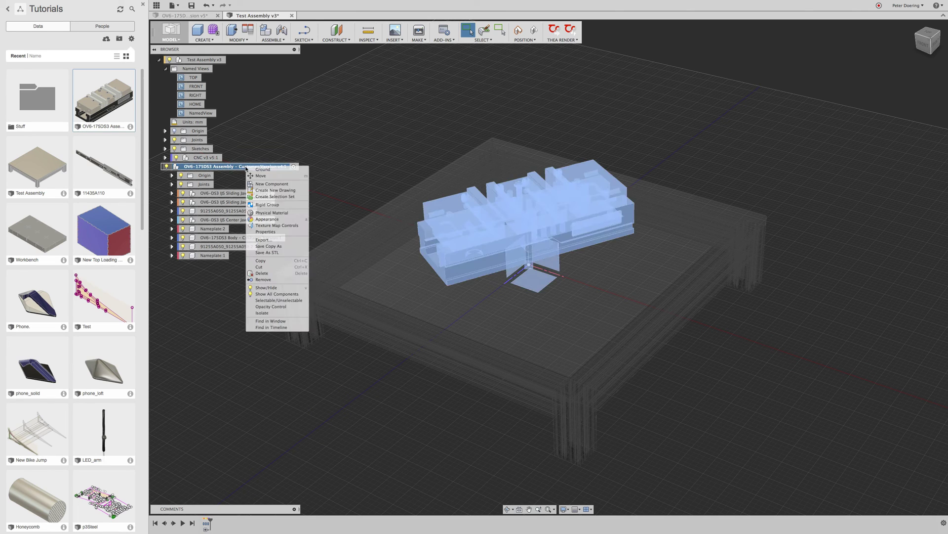
click(262, 313)
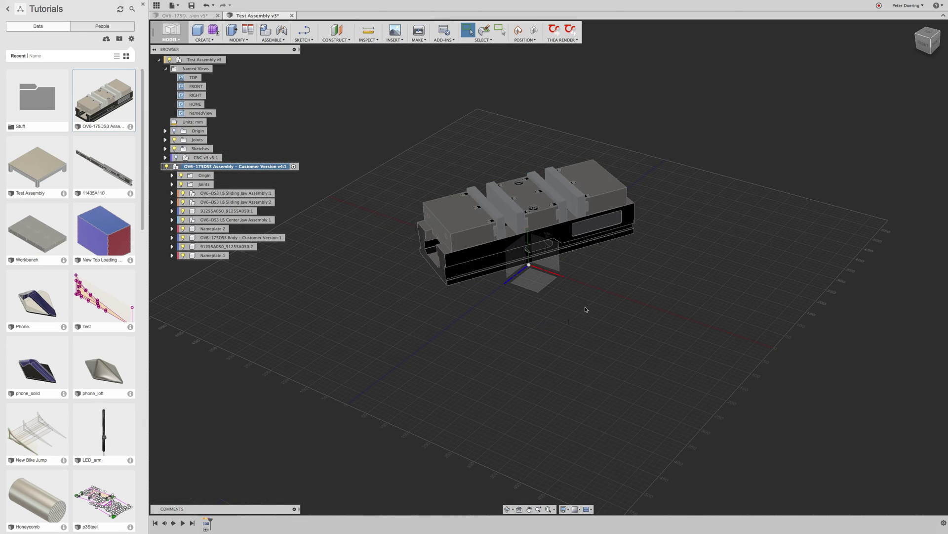
shift+scroll(586, 309, up, 5)
shift+scroll(586, 306, down, 4)
scroll(586, 307, up, 4)
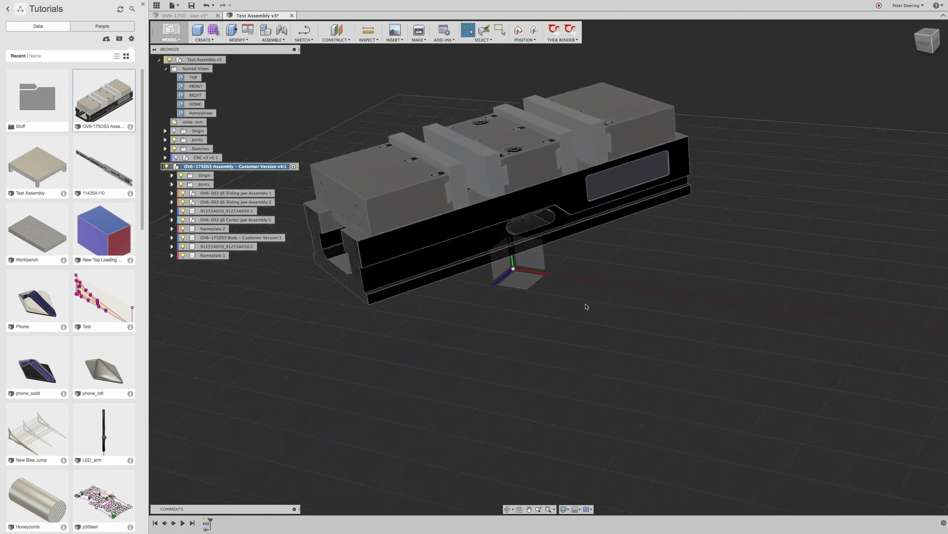
scroll(586, 306, up, 4)
scroll(584, 304, down, 2)
shift+middle_drag(582, 305, 541, 281)
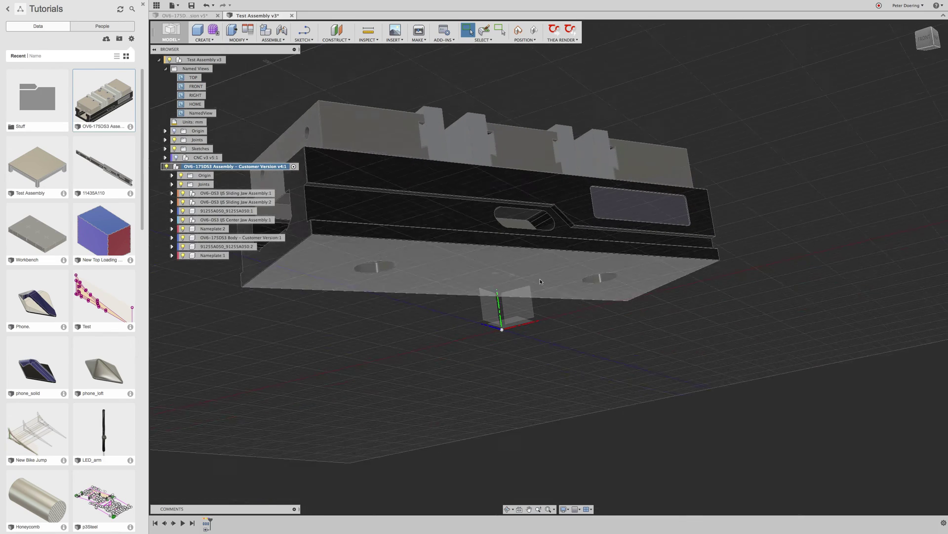
click(280, 34)
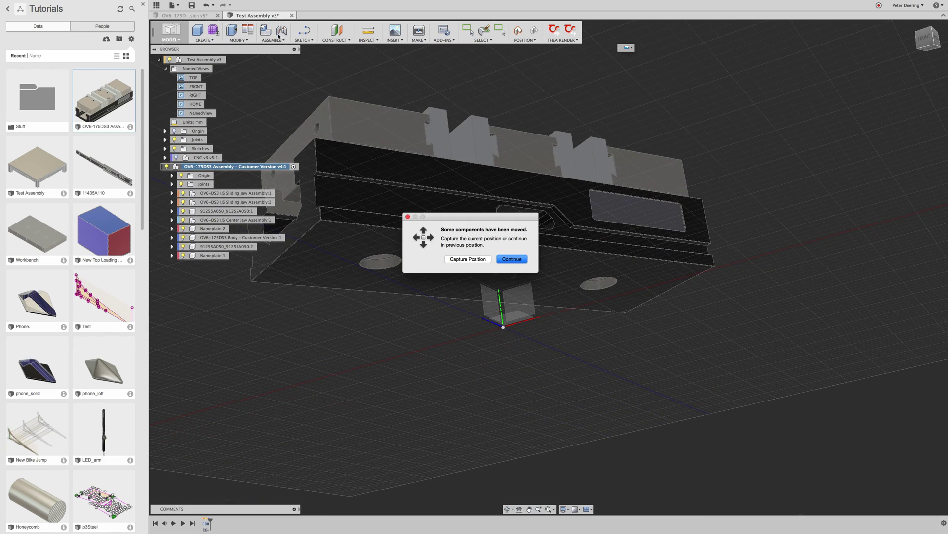
click(468, 260)
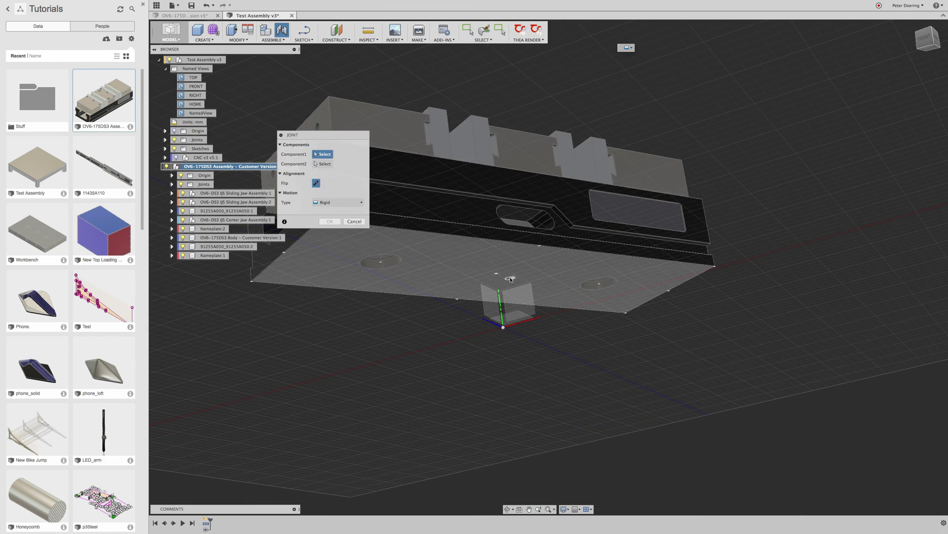
click(493, 275)
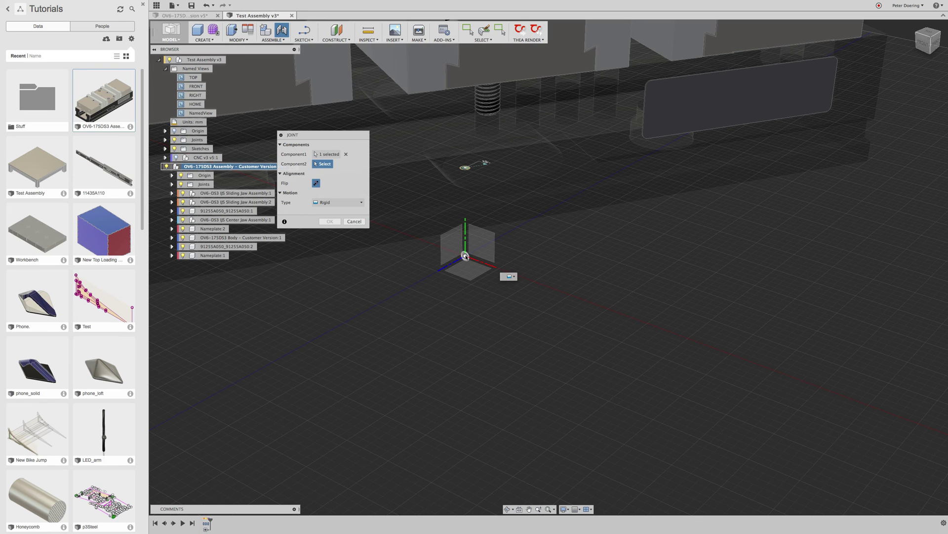
click(354, 221)
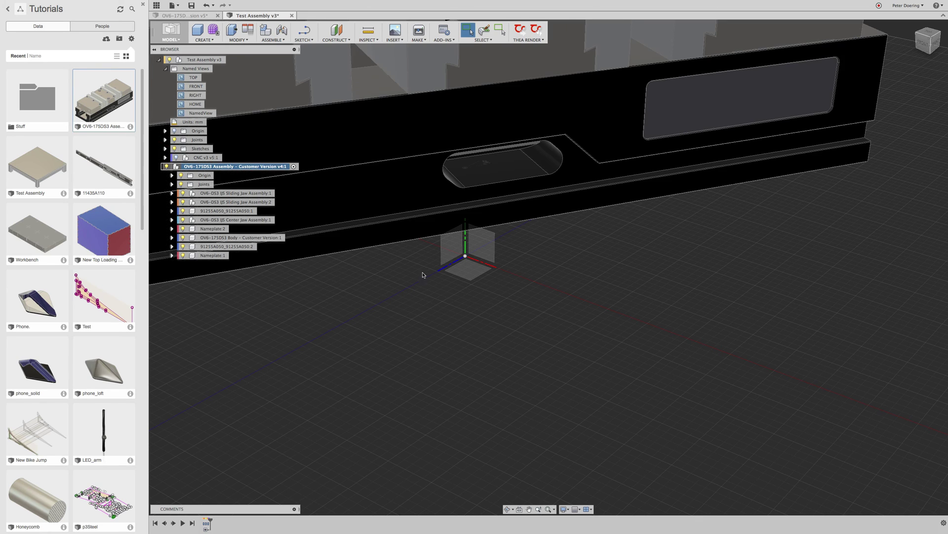
Capture the position and create a simple joint origin at the vise component's origin point, reoriented with its Z axis along the vertical origin axis
click(273, 39)
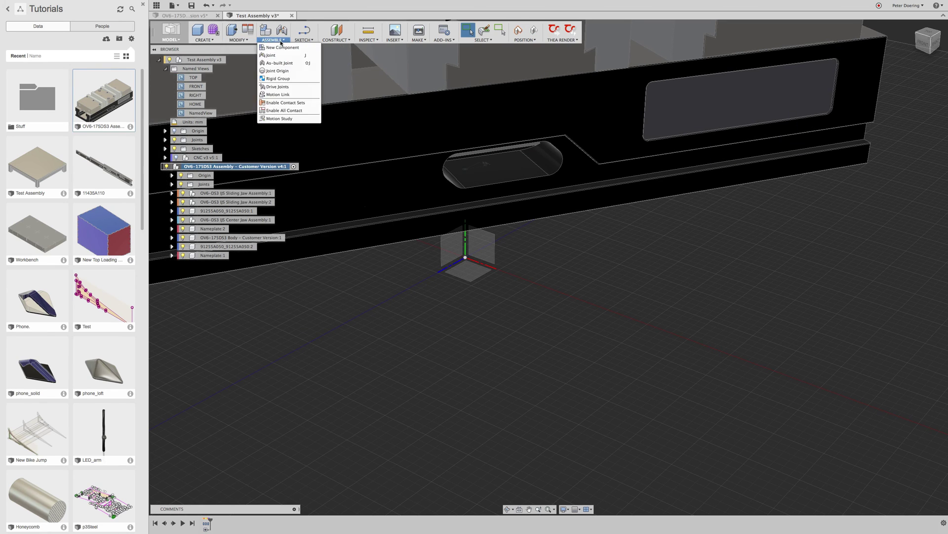
click(283, 71)
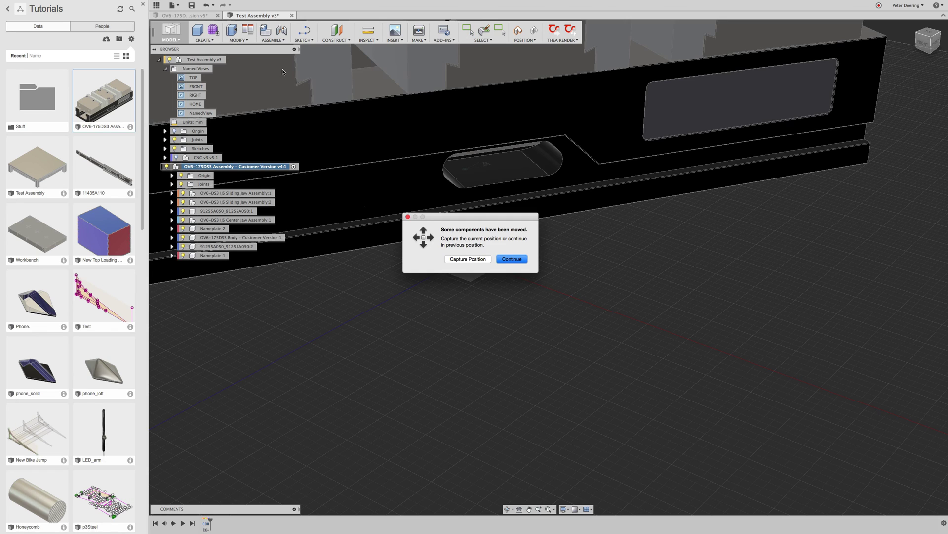
click(476, 259)
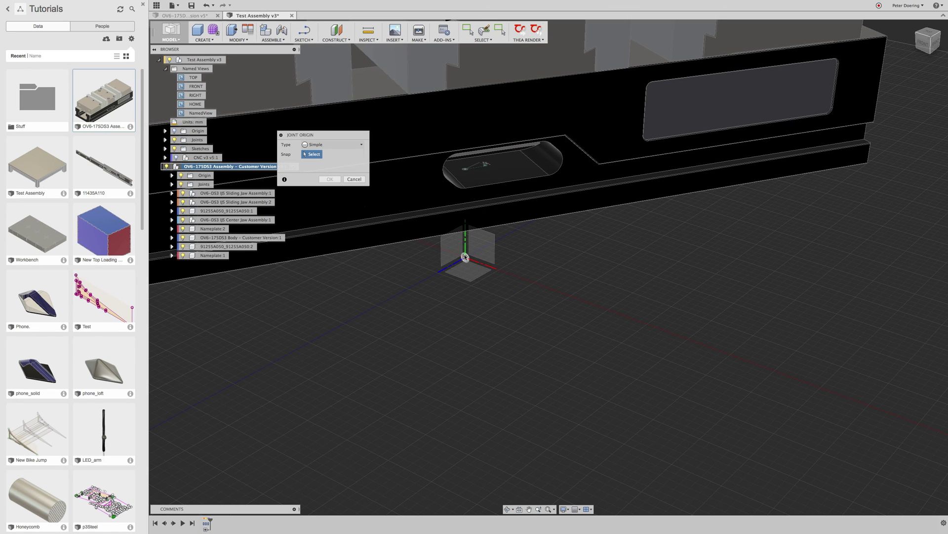
click(465, 258)
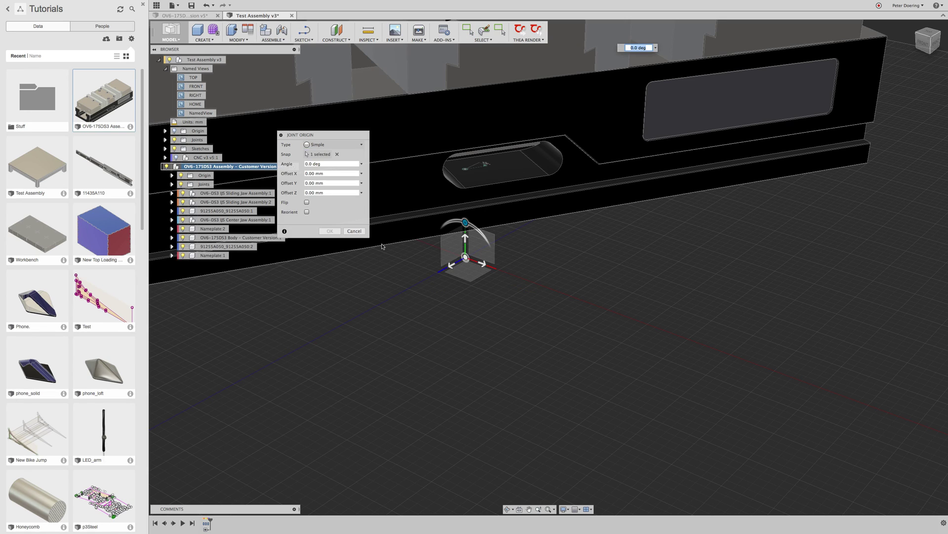
click(308, 213)
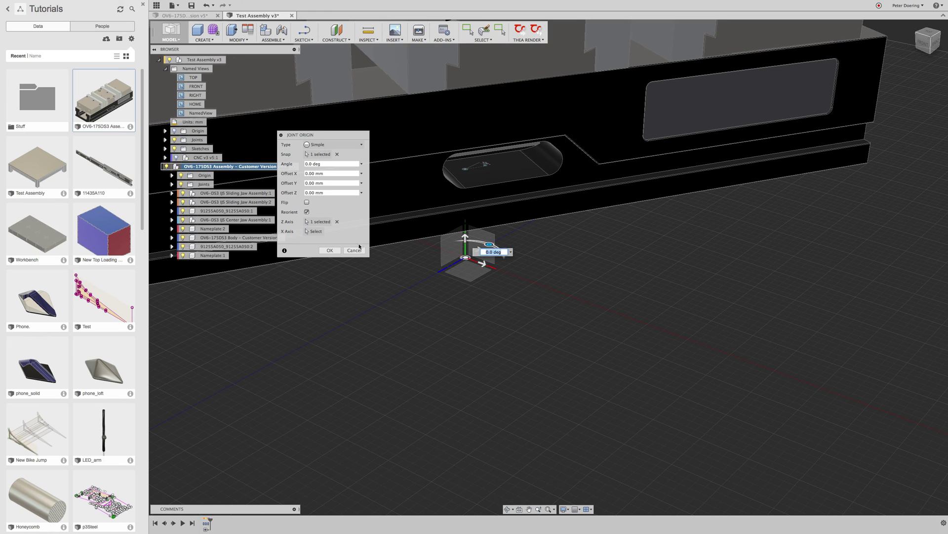
click(330, 250)
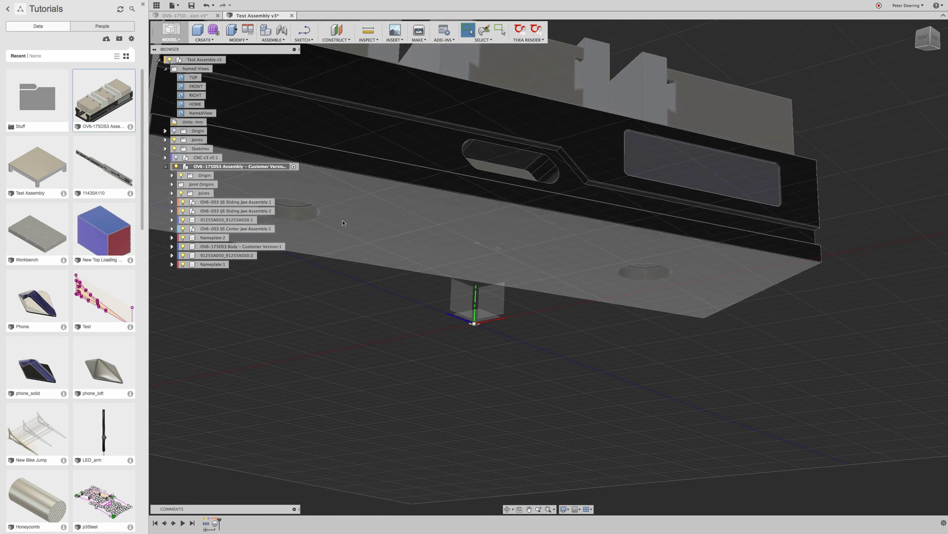
Hide the vise component's origin and create a Rigid joint from the centre of the body's underside to the new joint origin
click(181, 194)
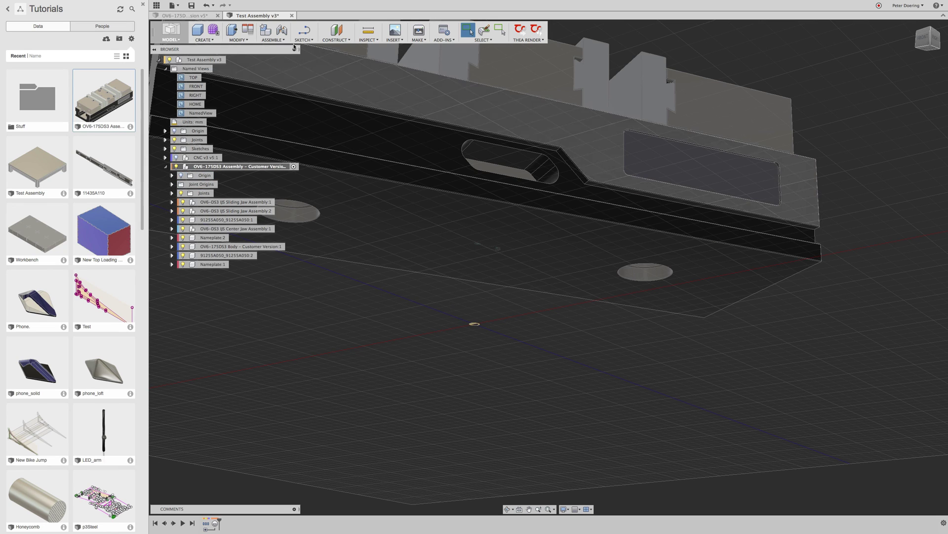
click(281, 32)
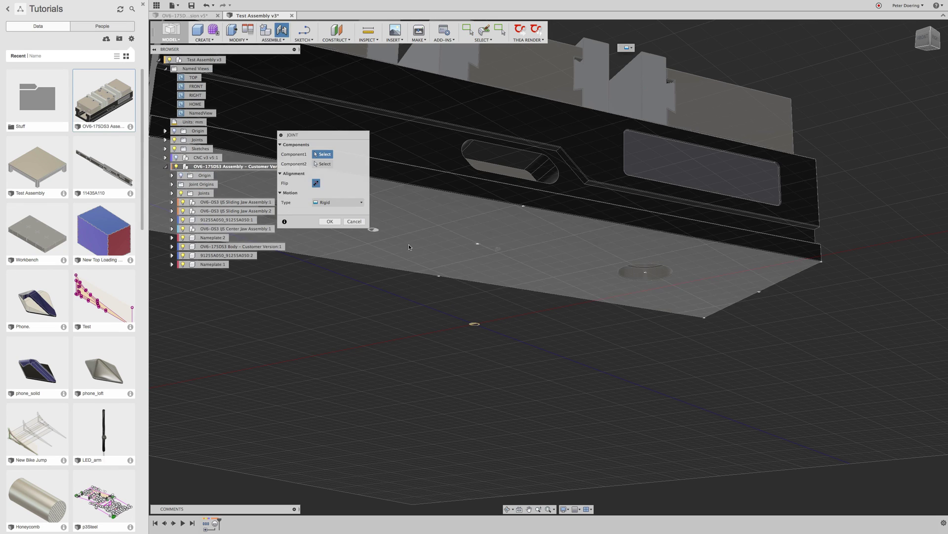
click(475, 244)
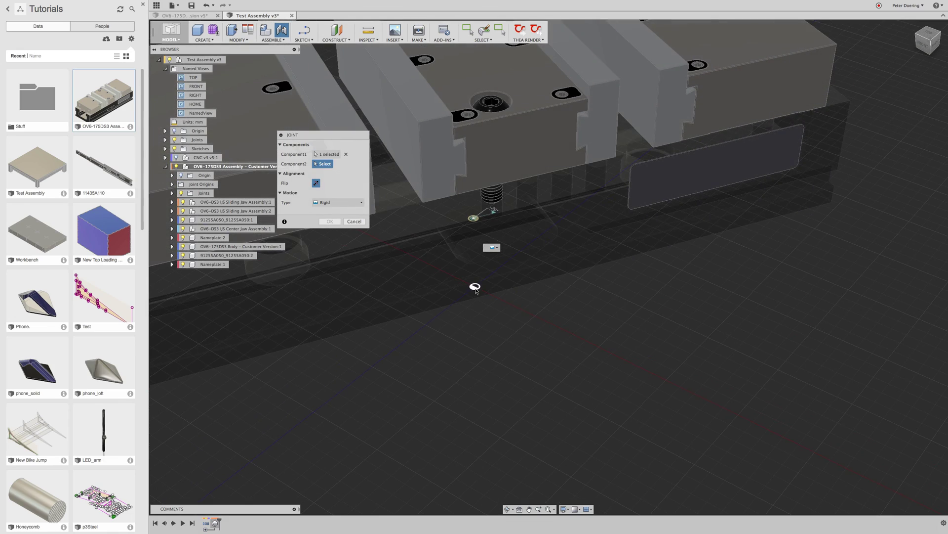
click(473, 291)
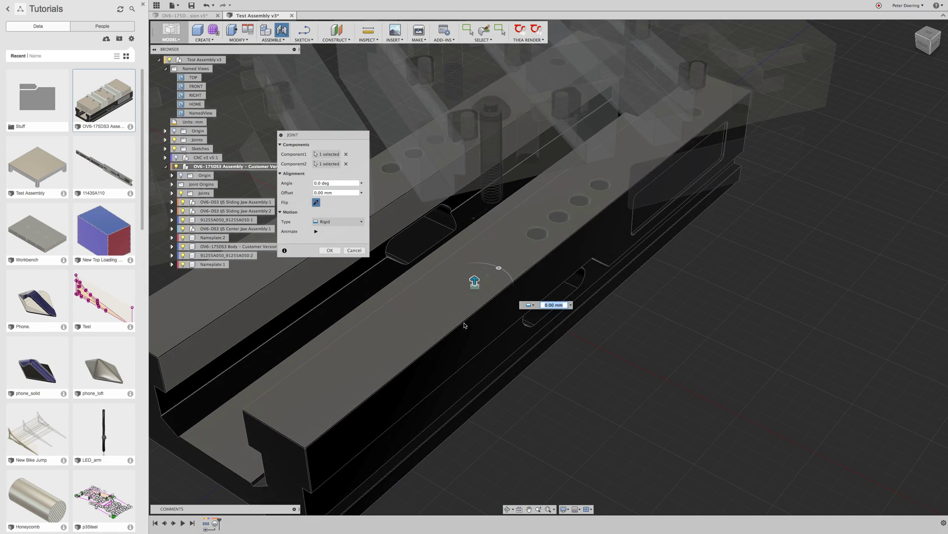
click(331, 251)
Show the vise component's origin and examine where it sits relative to the body's underside
scroll(462, 360, down, 2)
shift+scroll(462, 361, down, 5)
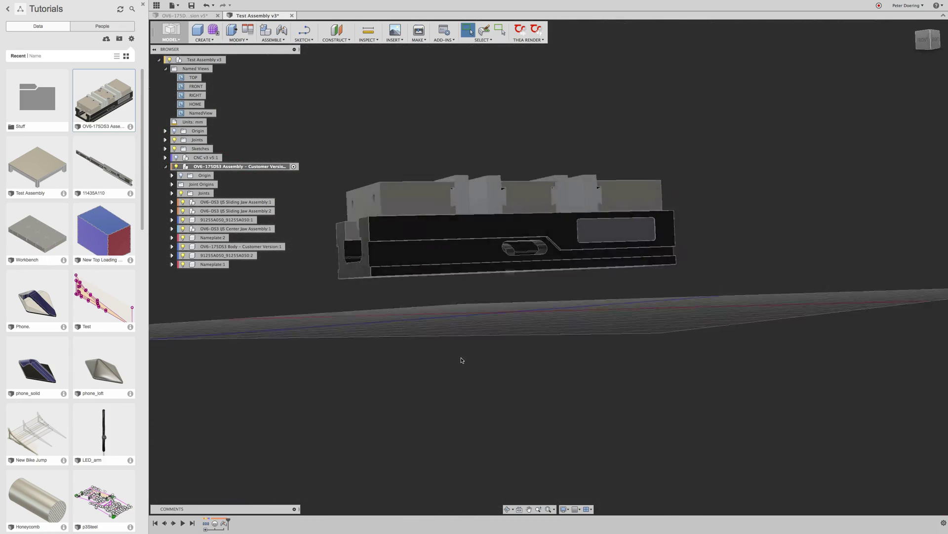
shift+scroll(460, 359, up, 5)
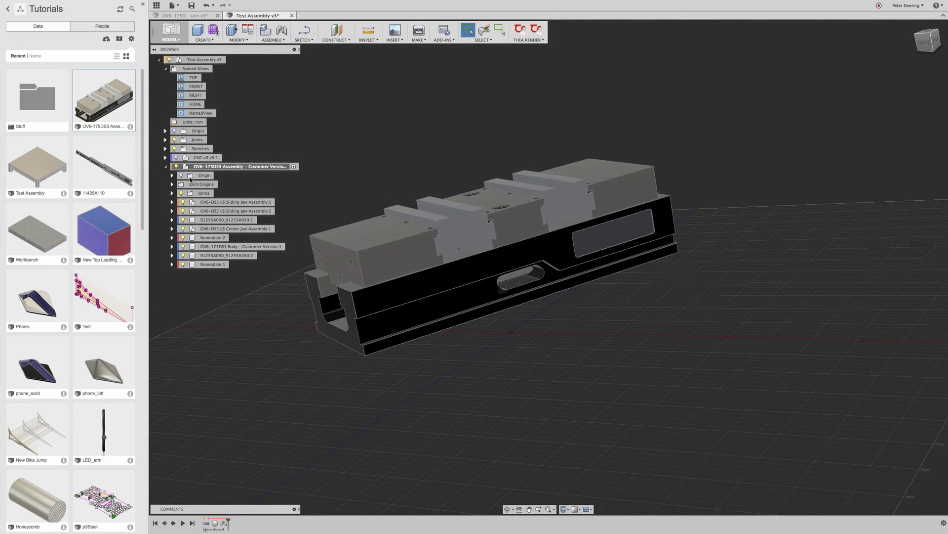
click(182, 176)
shift+scroll(364, 183, down, 5)
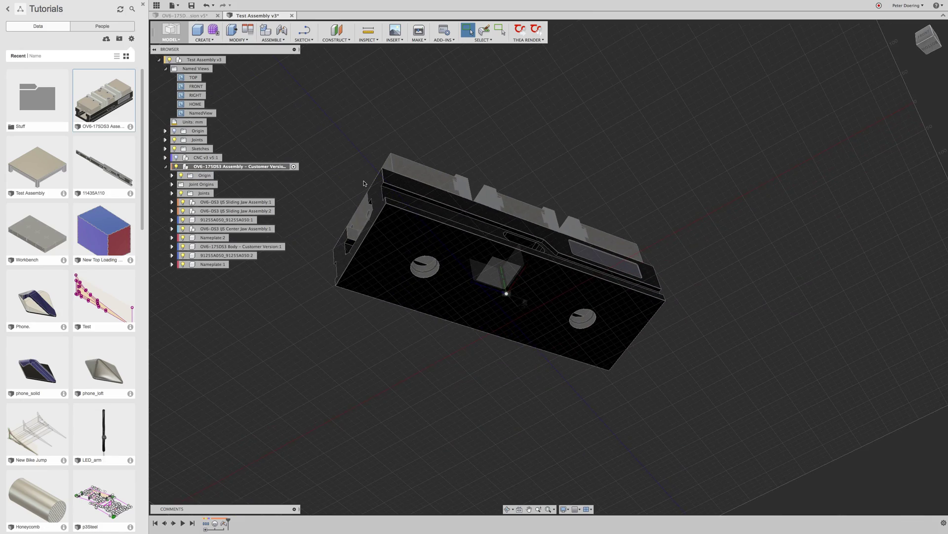
shift+scroll(364, 184, up, 5)
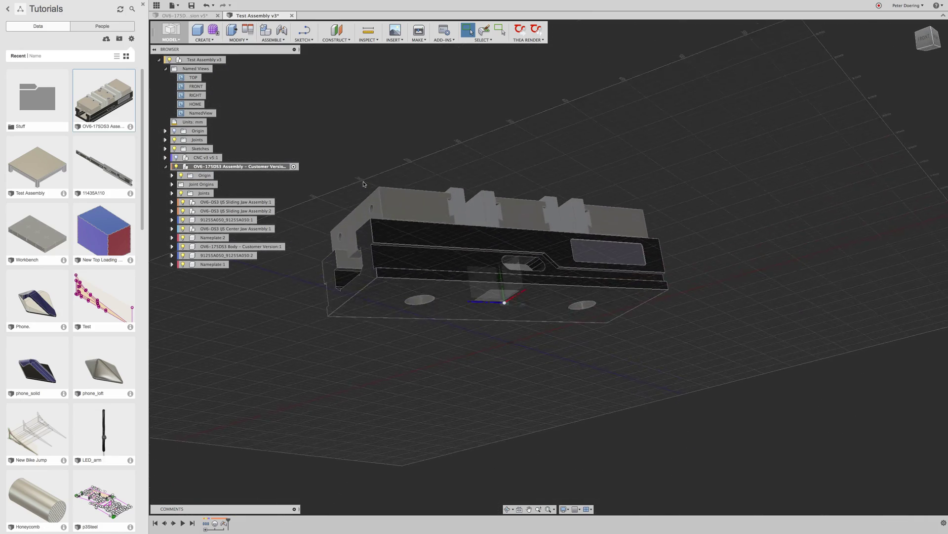
shift+middle_drag(364, 184, 279, 202)
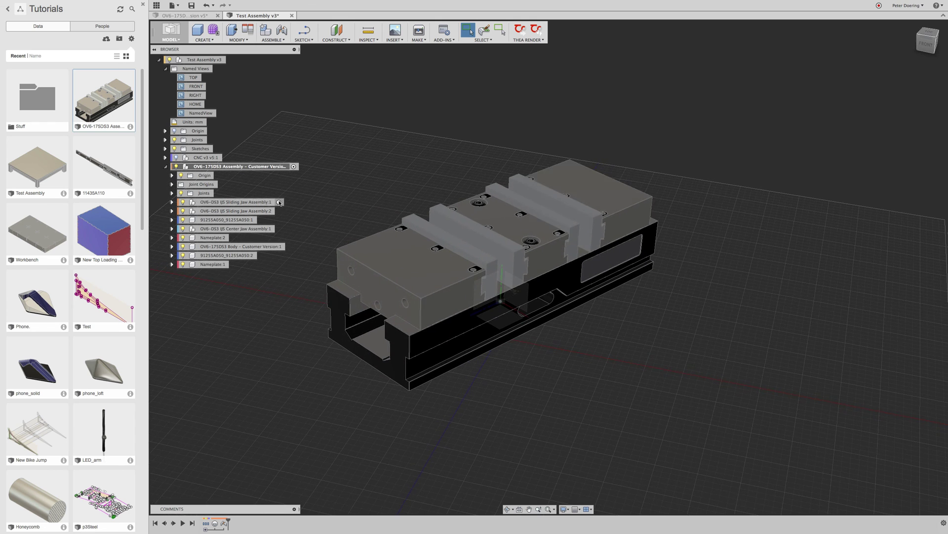
Unisolate the vise component and reactivate the top-level Test Assembly in its saved NamedView orientation
right_click(245, 168)
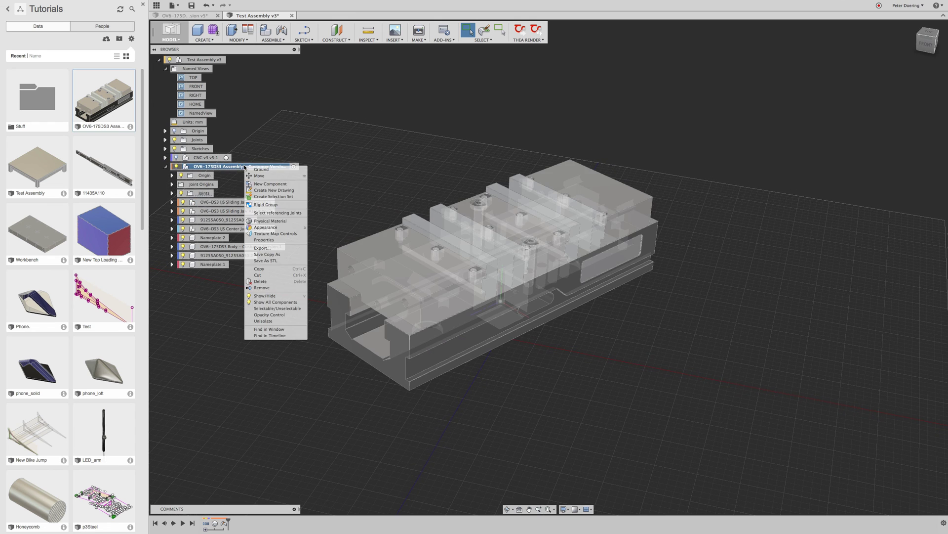
click(280, 322)
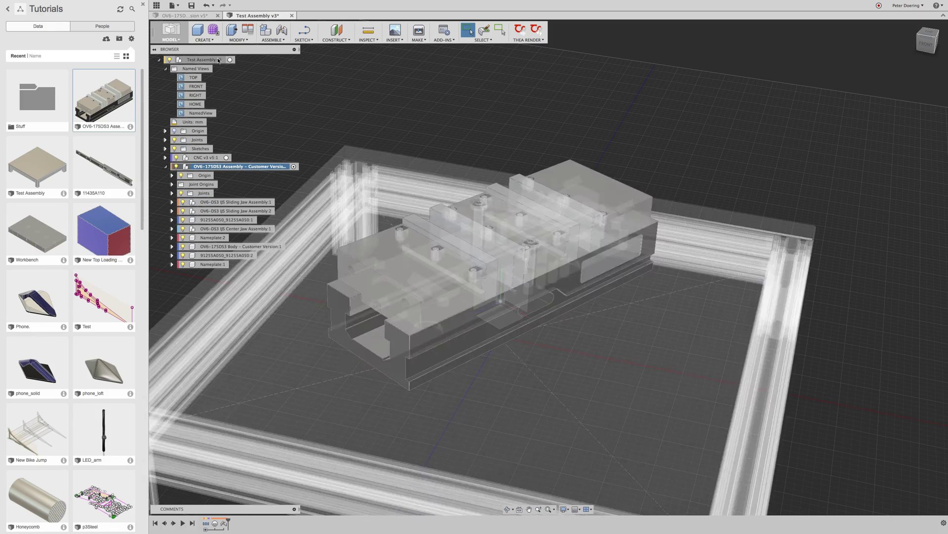
click(229, 60)
double_click(200, 113)
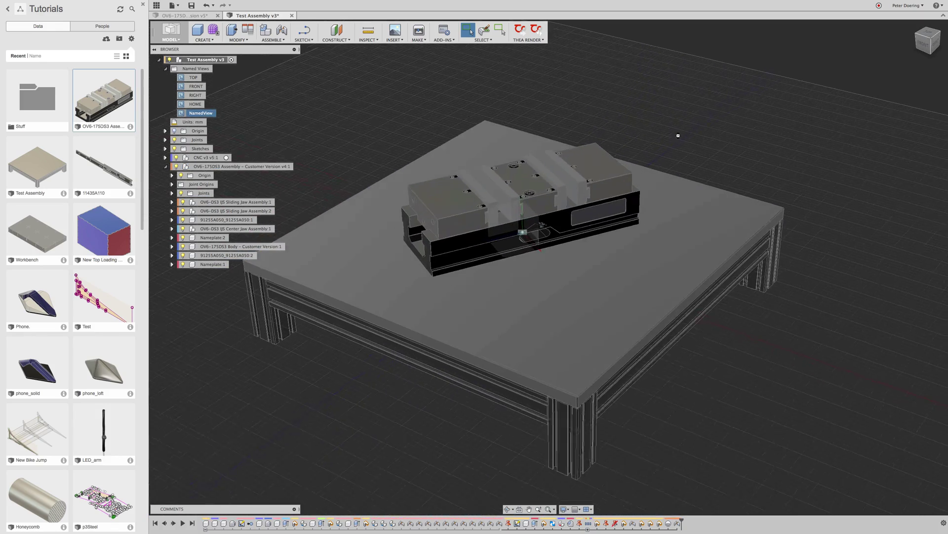
shift+middle_drag(784, 326, 780, 362)
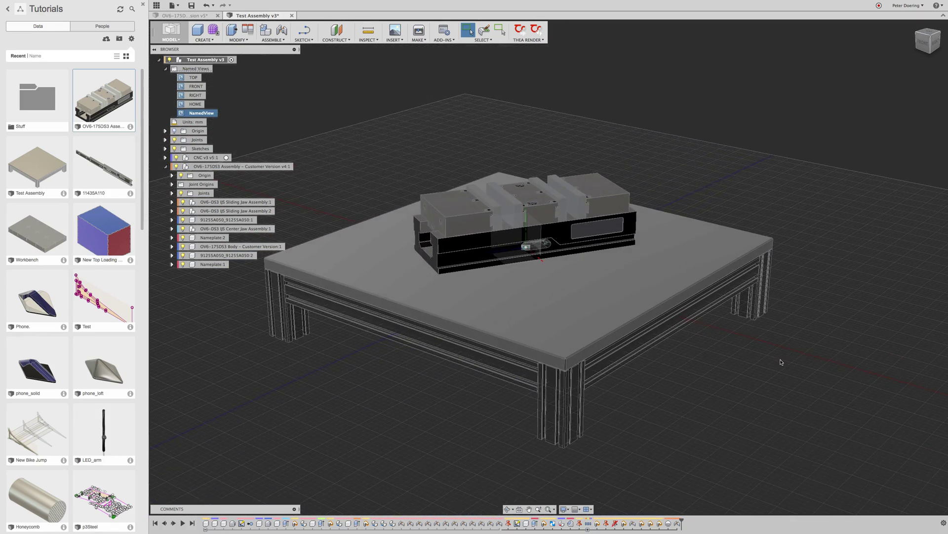